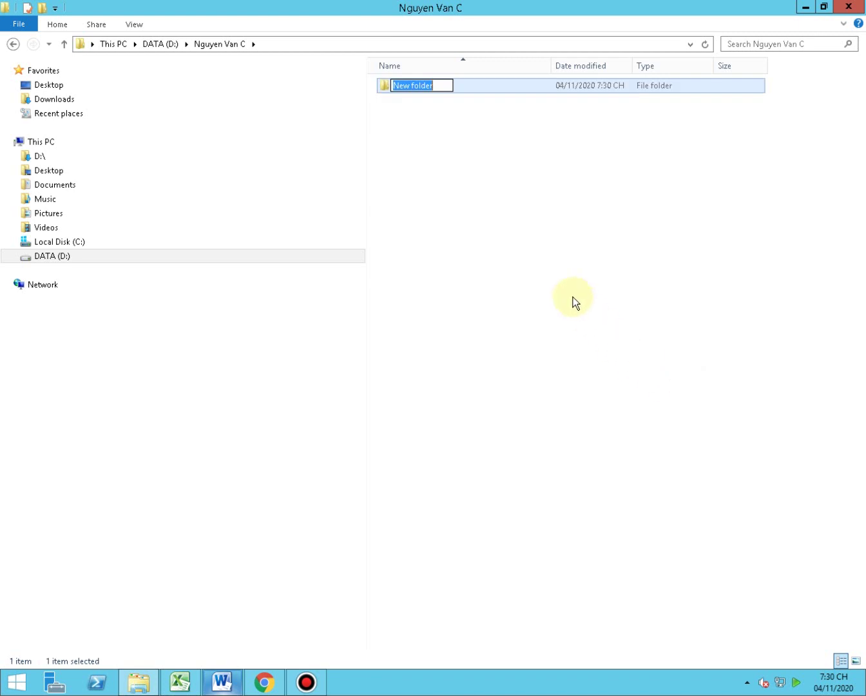
Step: Name the new folder "NHỮNG KỸ NĂNG CẦN CÓ KHI ĐI LÀM" and open it through the DATA (D:) folder tree
type("NHỮNG KỸ NĂNG CẦN CÓ KHI ĐI LÀM")
left_click(575, 302)
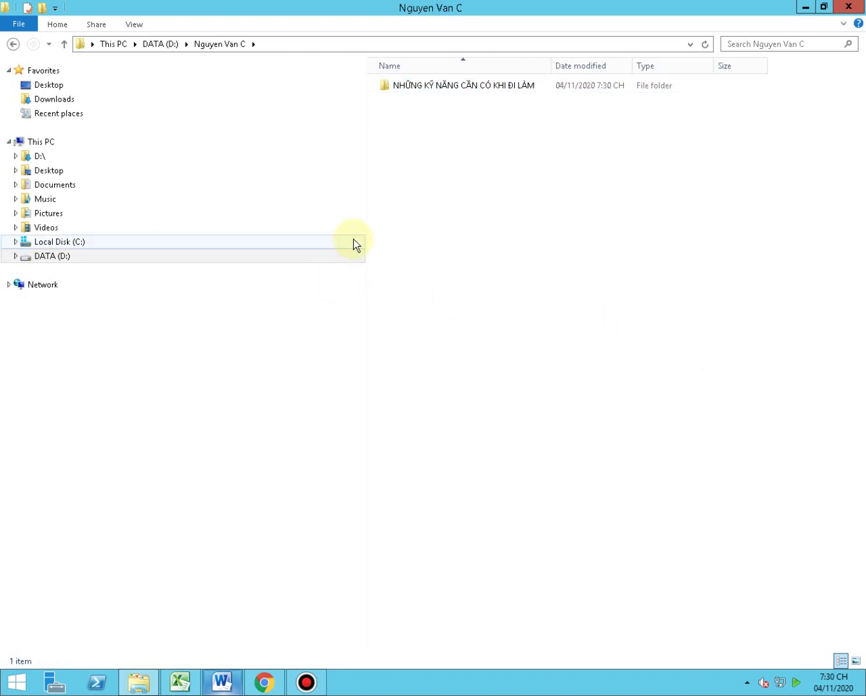
left_click_drag(366, 230, 262, 237)
left_click(15, 255)
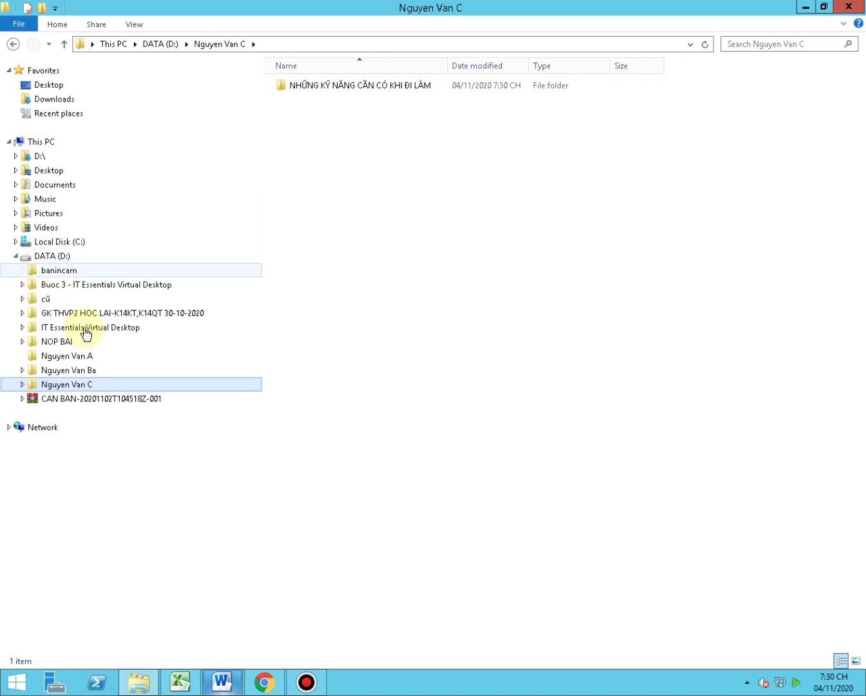
left_click(24, 386)
left_click(91, 399)
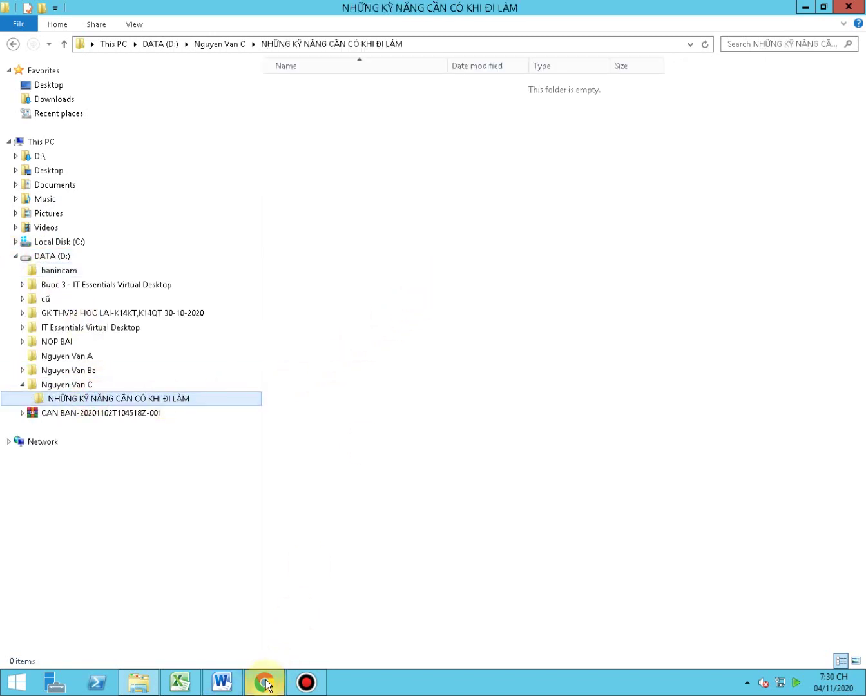
Step: Copy "Kỹ năng giải quyết vấn đề" from the Word diagram and create a subfolder with that name in File Explorer
left_click(221, 684)
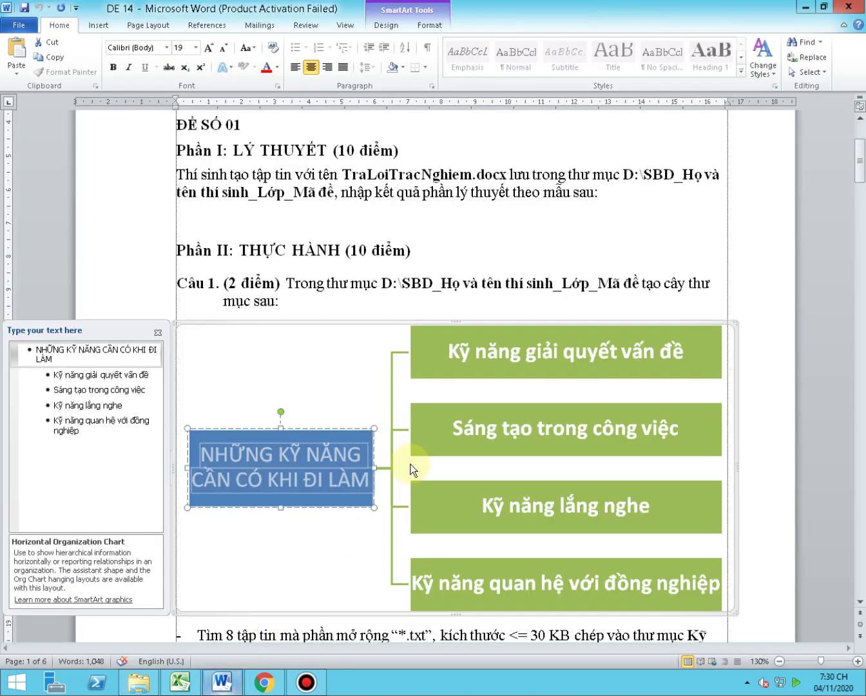
left_click(459, 352)
left_click_drag(459, 351, 671, 343)
key("ctrl+c")
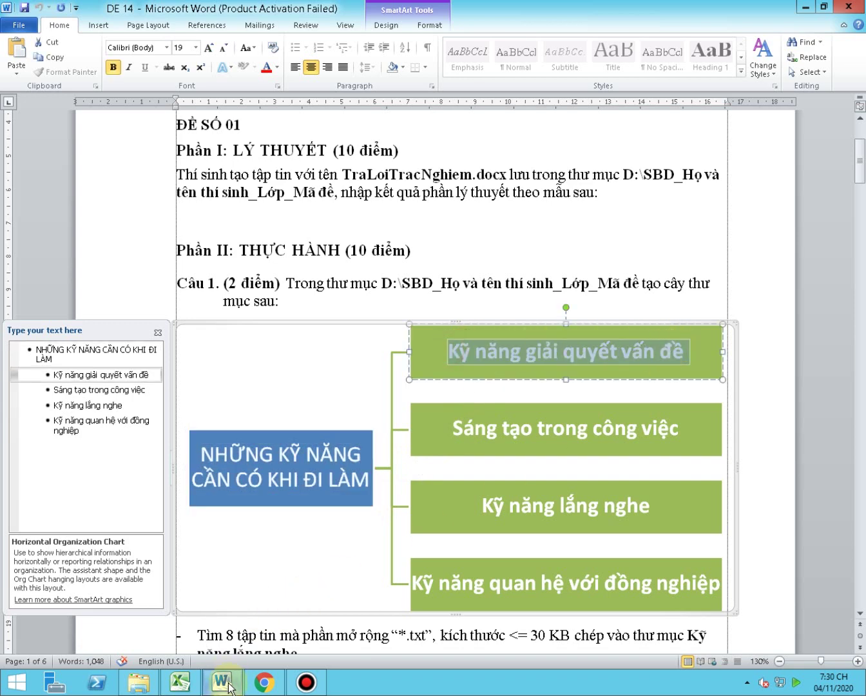
left_click(133, 686)
right_click(489, 256)
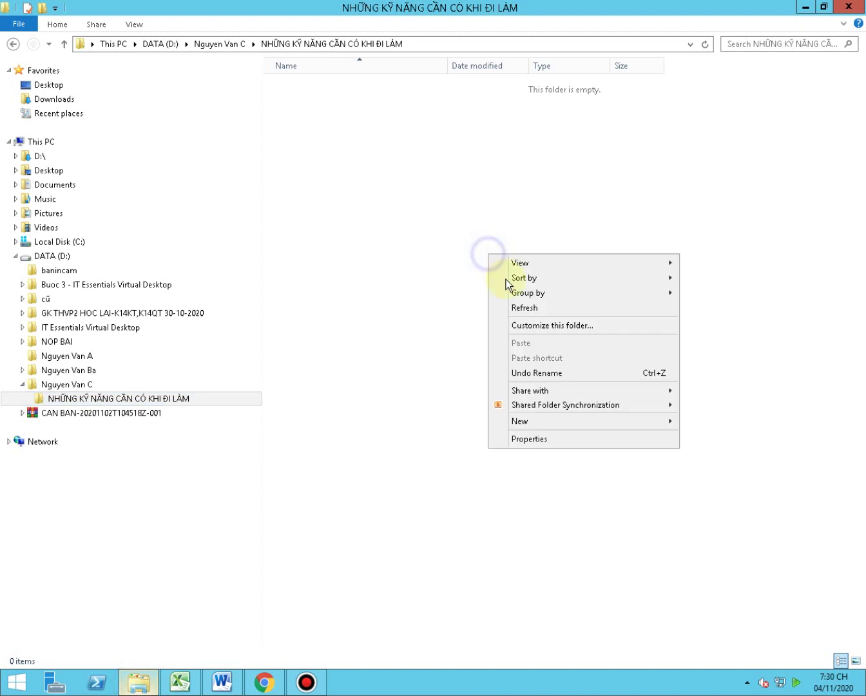
left_click(545, 421)
left_click(710, 421)
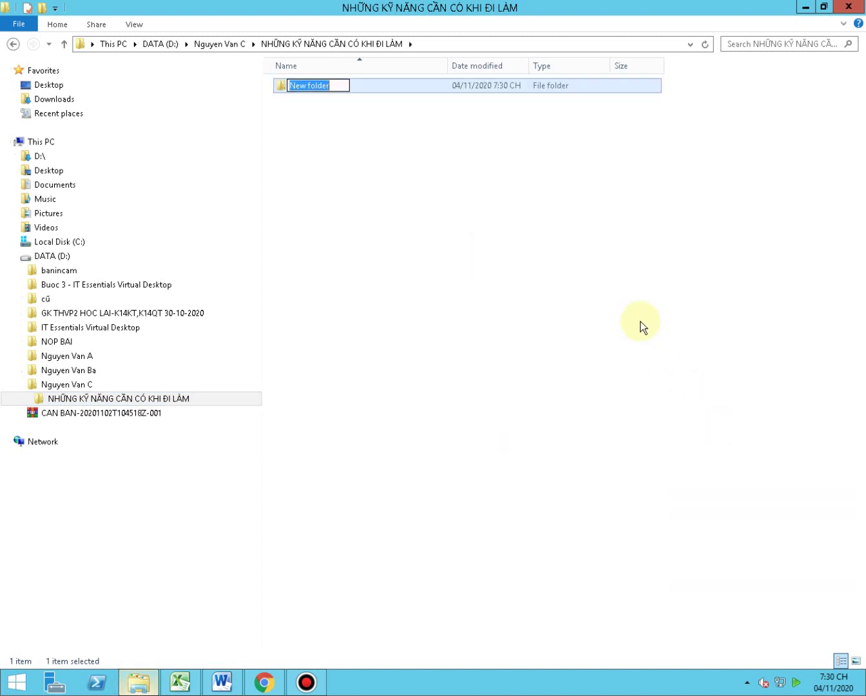
key("ctrl+v")
left_click(643, 317)
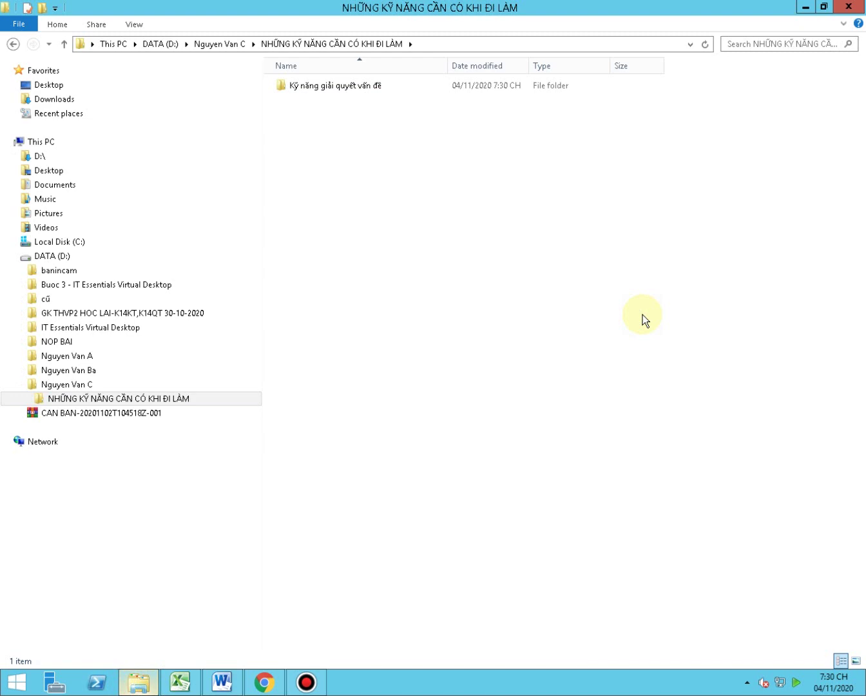
Step: Copy "Sáng tạo trong công việc" from the Word diagram and create a subfolder with that name in File Explorer
left_click(138, 682)
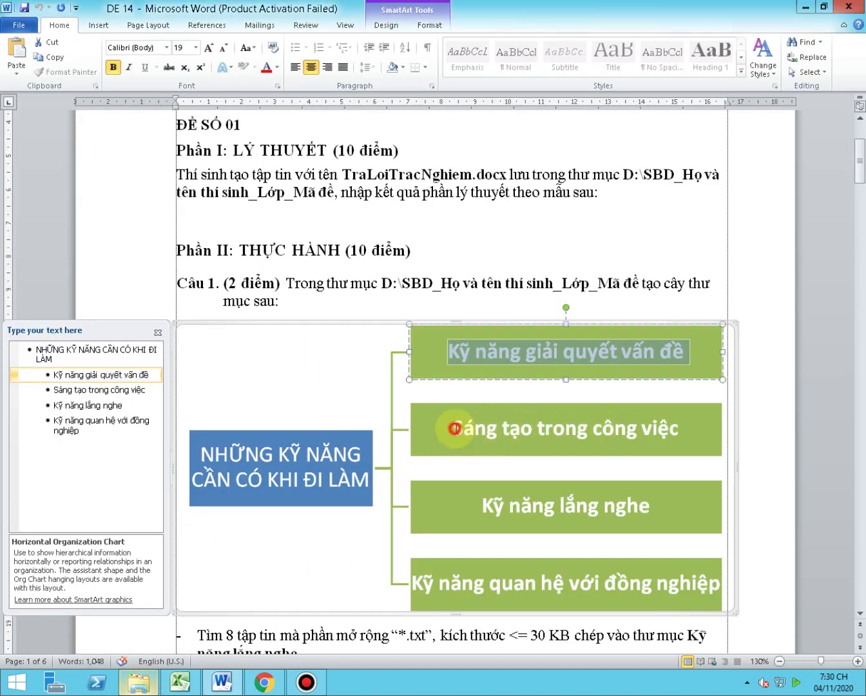
left_click_drag(454, 427, 670, 429)
key("ctrl+c")
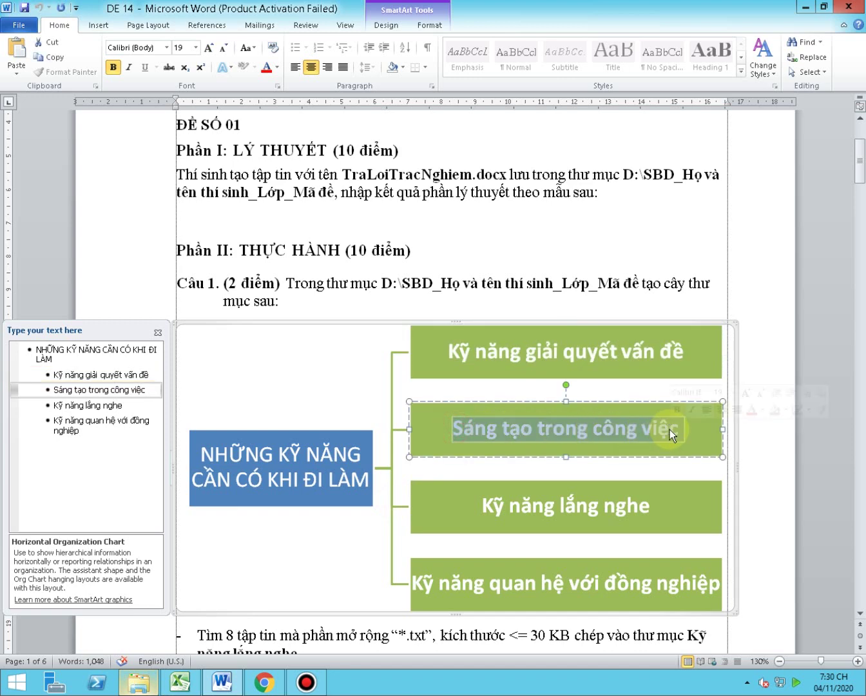
left_click(318, 686)
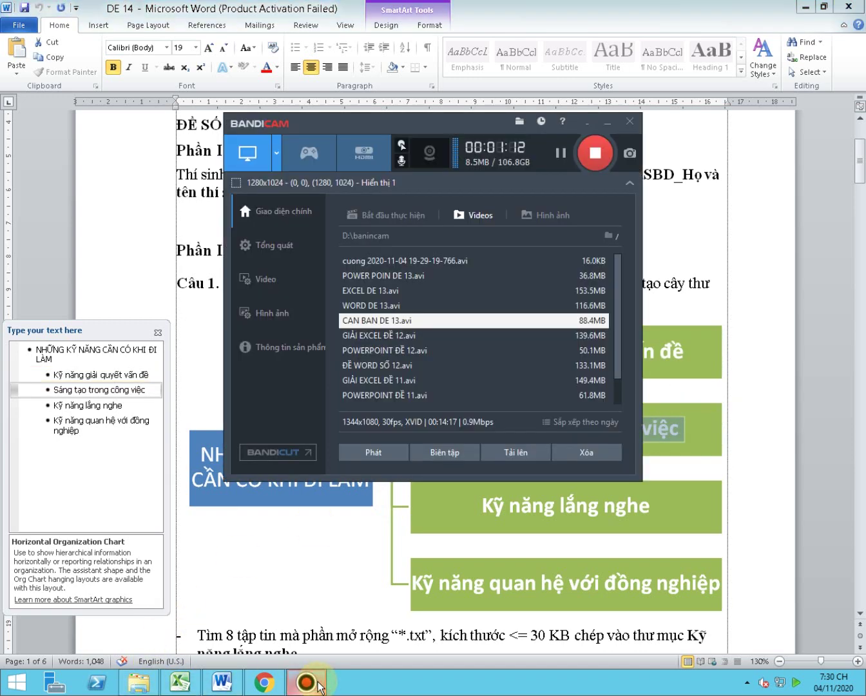
left_click(318, 687)
left_click(139, 683)
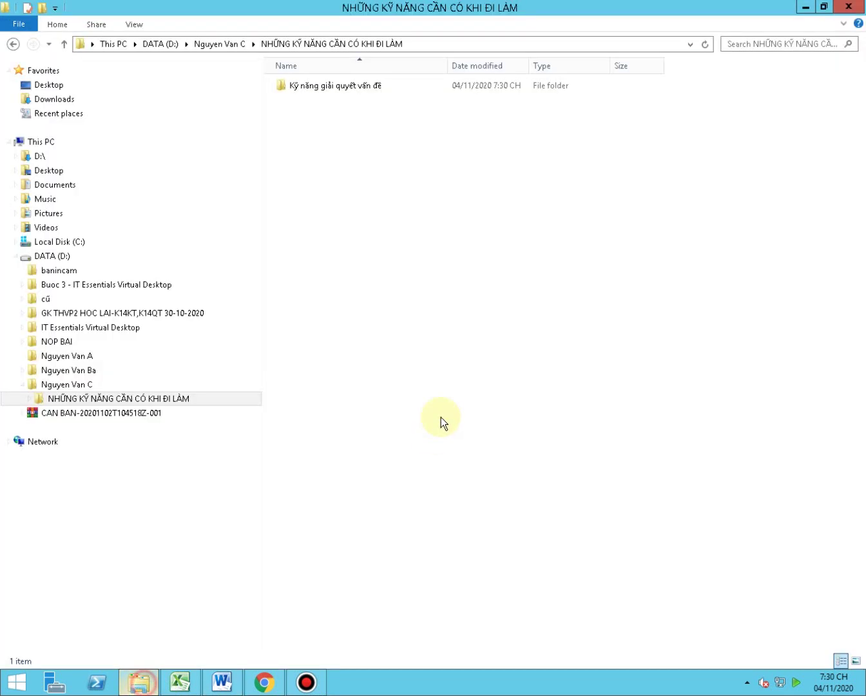
right_click(454, 396)
left_click(502, 559)
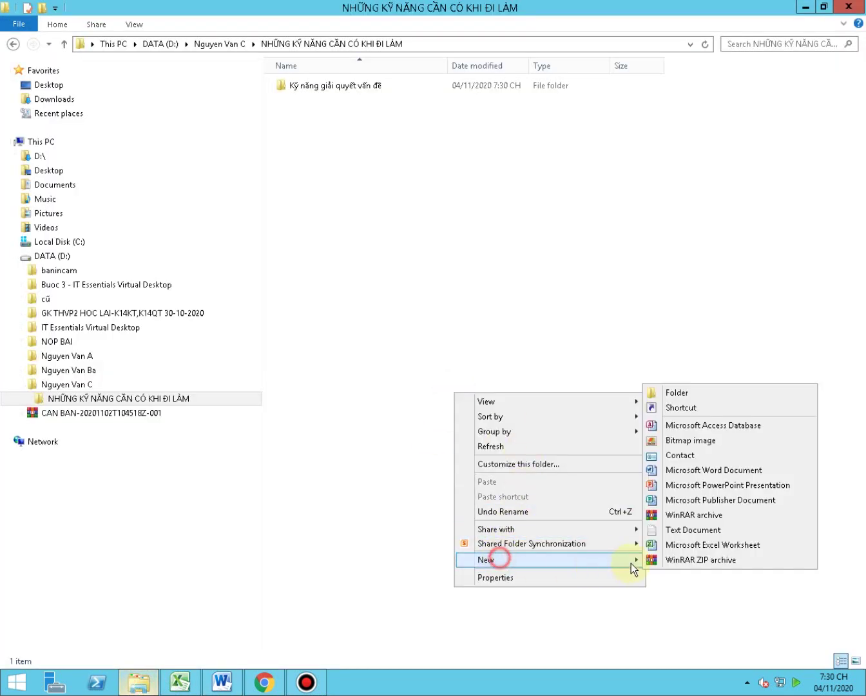
left_click(683, 391)
key("ctrl+v")
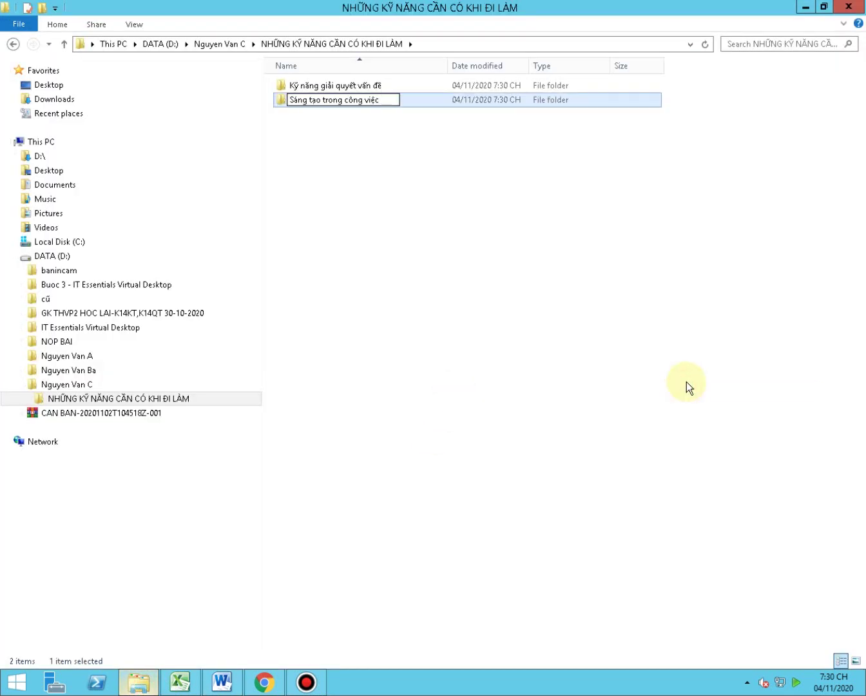
left_click(687, 382)
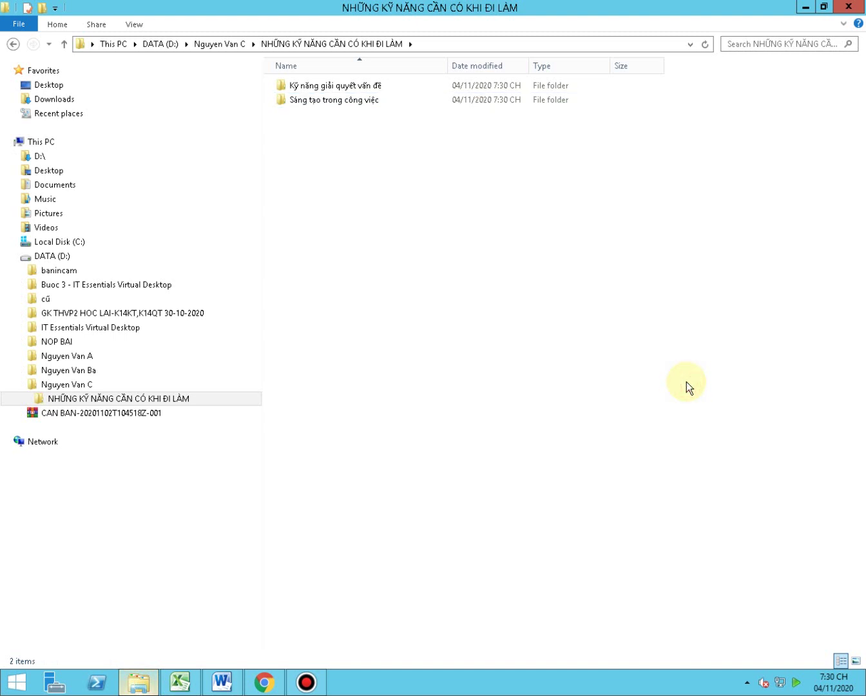
Step: Create another subfolder in File Explorer named "Kỹ năng lắng nghe", taking the name from the Word diagram
left_click(222, 682)
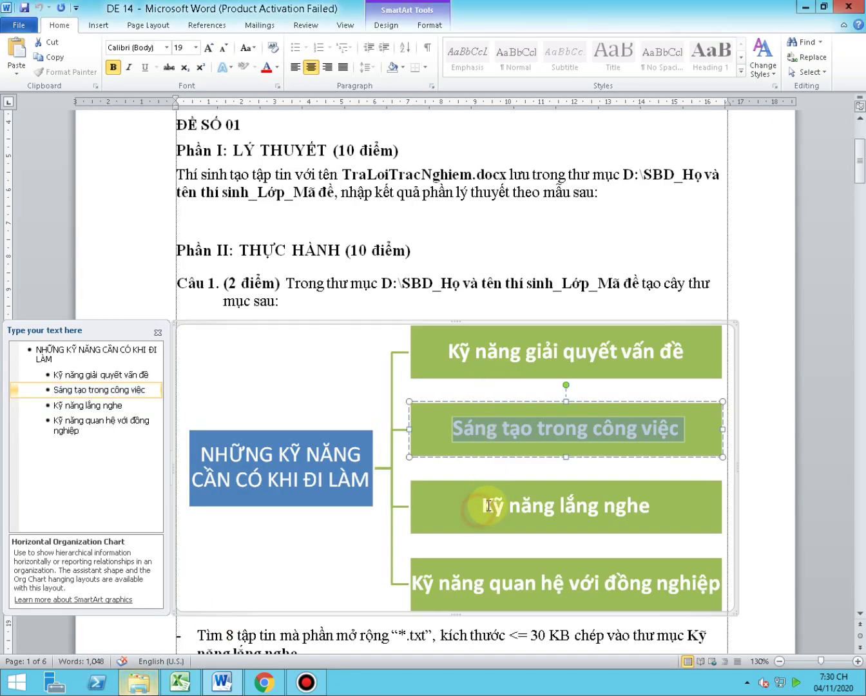
left_click_drag(482, 508, 647, 513)
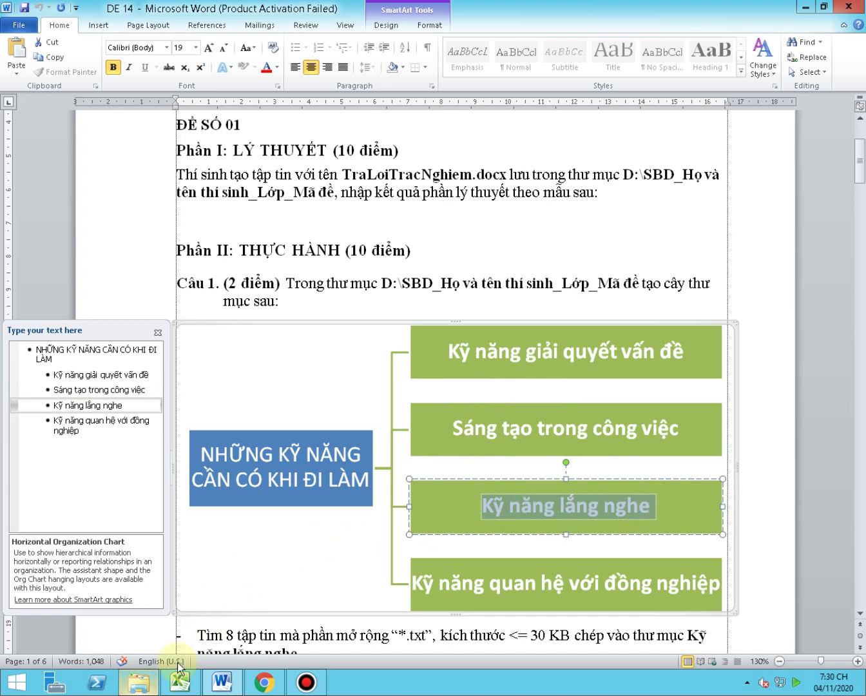
left_click(139, 682)
right_click(359, 379)
left_click(410, 546)
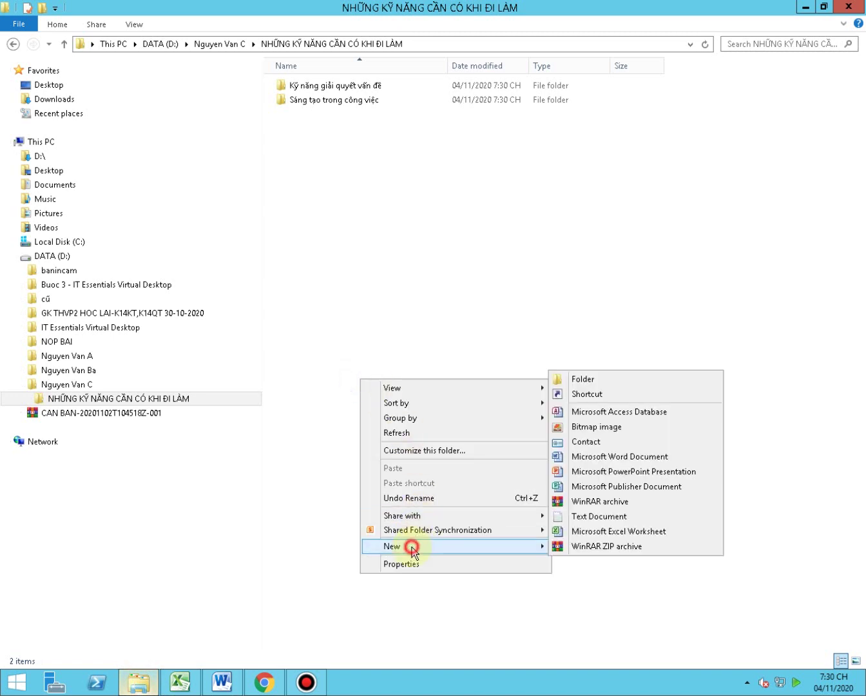
left_click(582, 379)
type("Kỹ năng lắng nghe")
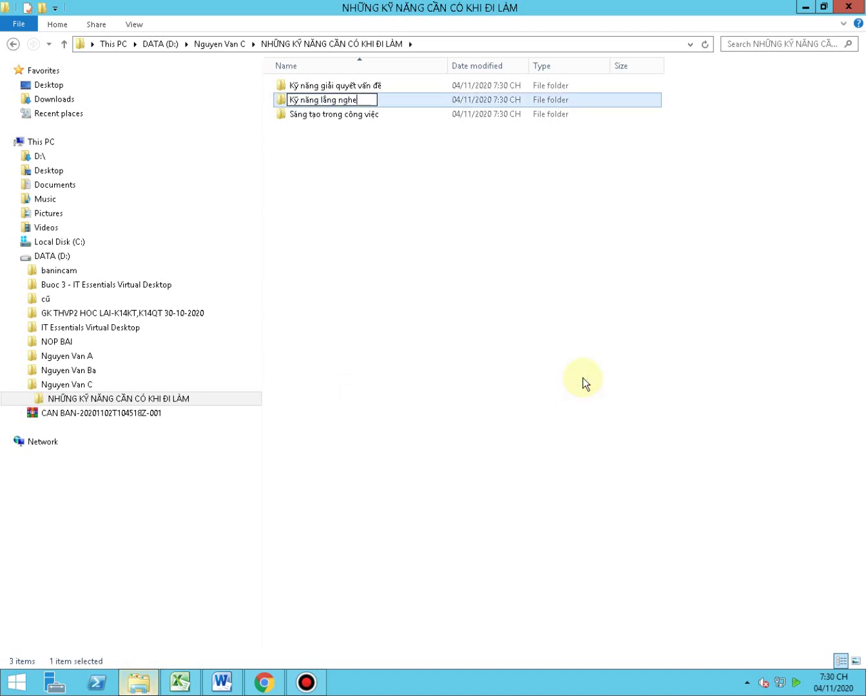
left_click(583, 380)
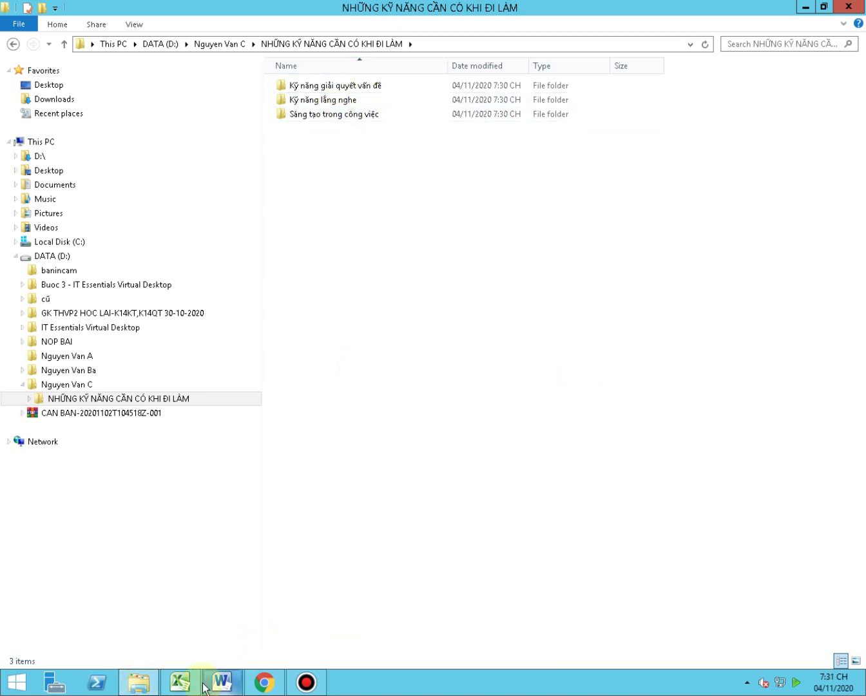
Step: Copy "Kỹ năng quan hệ với đồng nghiệp" from the Word diagram and create a subfolder with that name in File Explorer
left_click(139, 683)
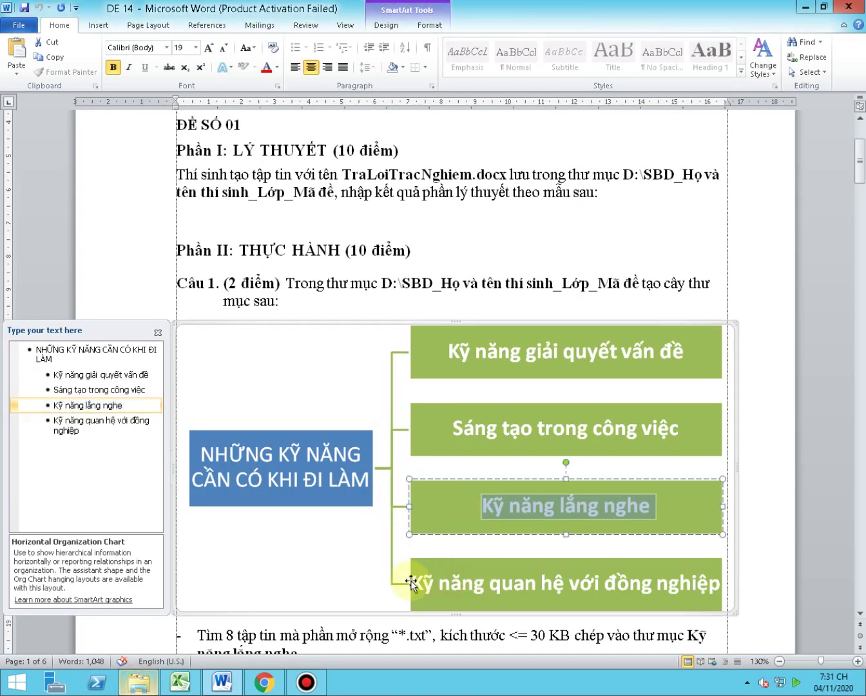
left_click_drag(415, 584, 720, 578)
key("ctrl+c")
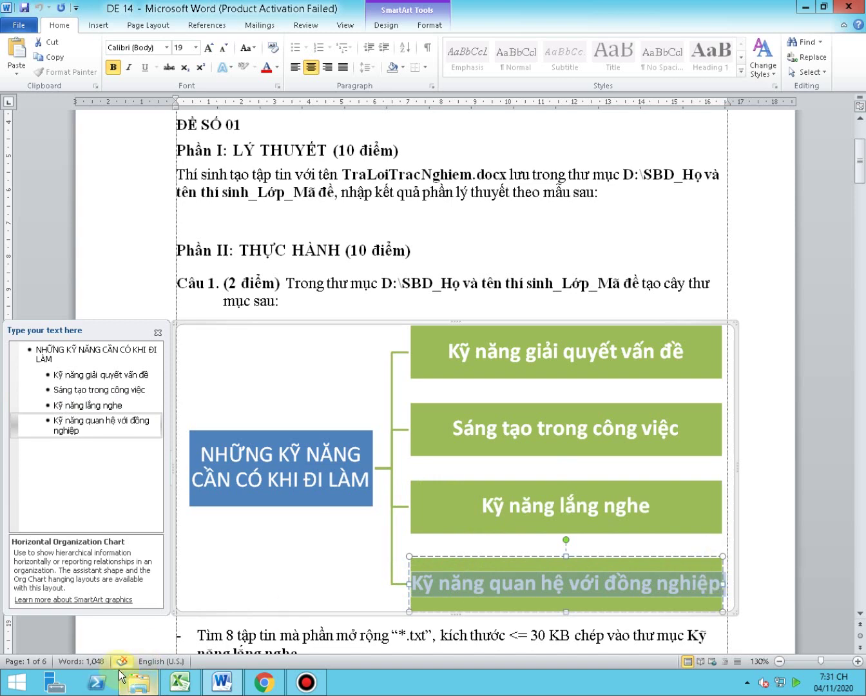
left_click(137, 682)
right_click(424, 350)
left_click(470, 514)
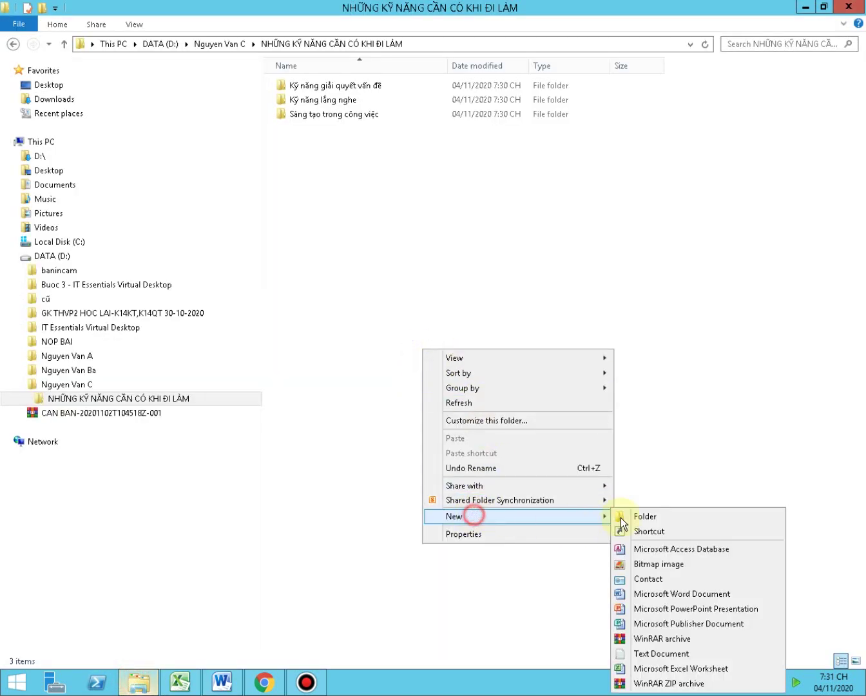
left_click(657, 513)
key("ctrl+v")
key("Return")
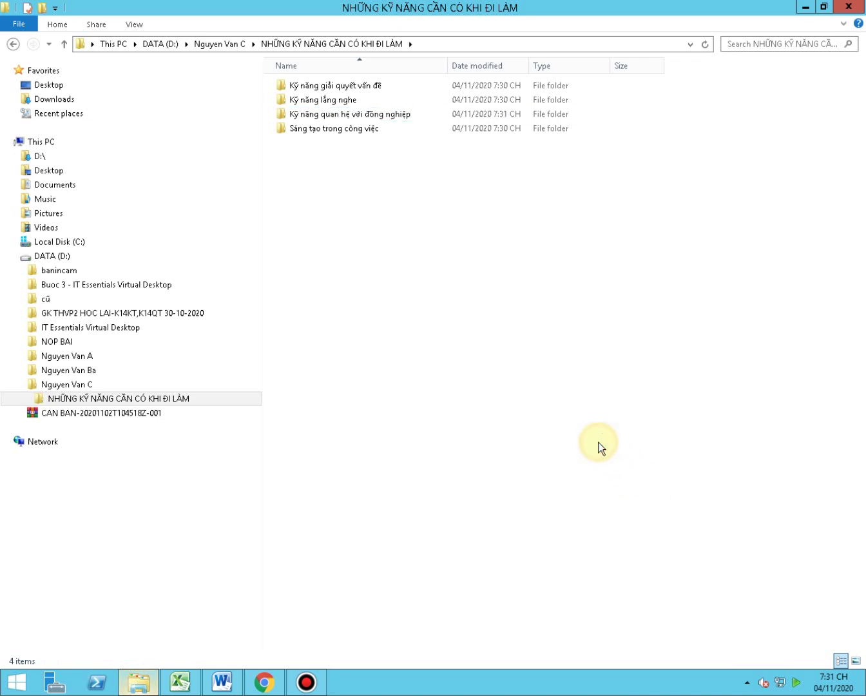
Step: In the Word document, examine the file-search instruction below the diagram, focusing on the required extension
left_click(140, 684)
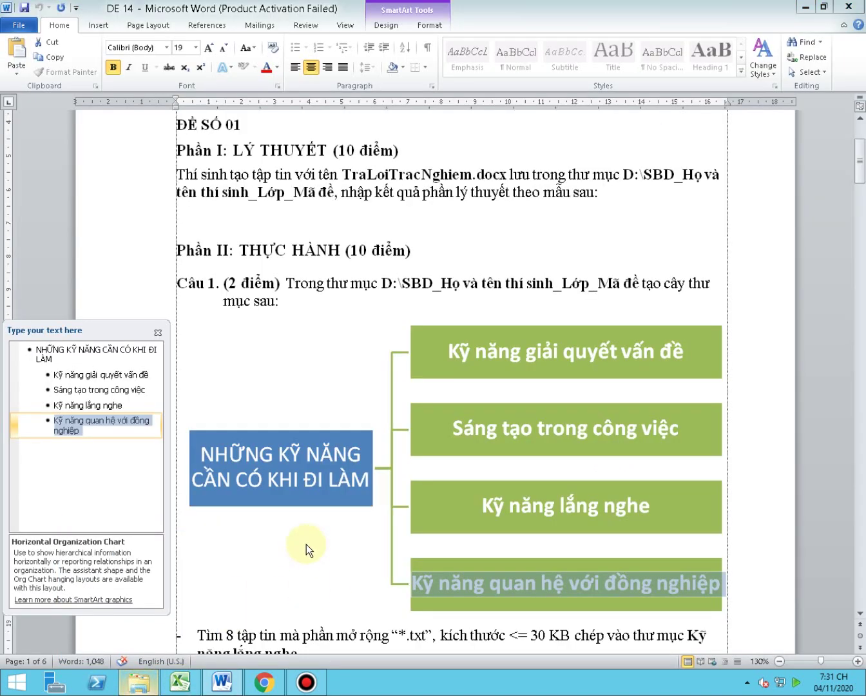
scroll(306, 544, "down", 3)
left_click(394, 500)
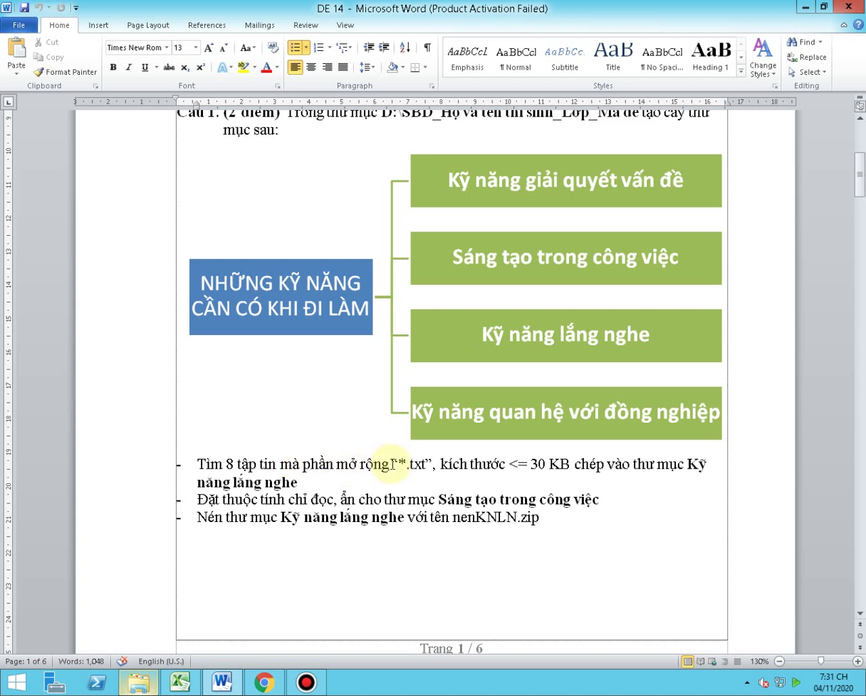
left_click_drag(392, 464, 426, 463)
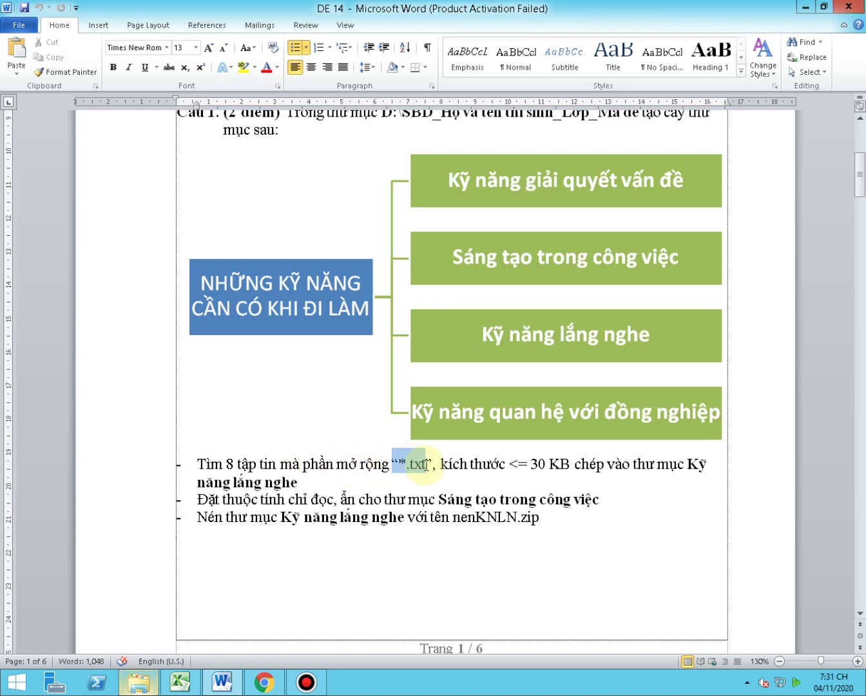
key("ctrl+c")
key("Right")
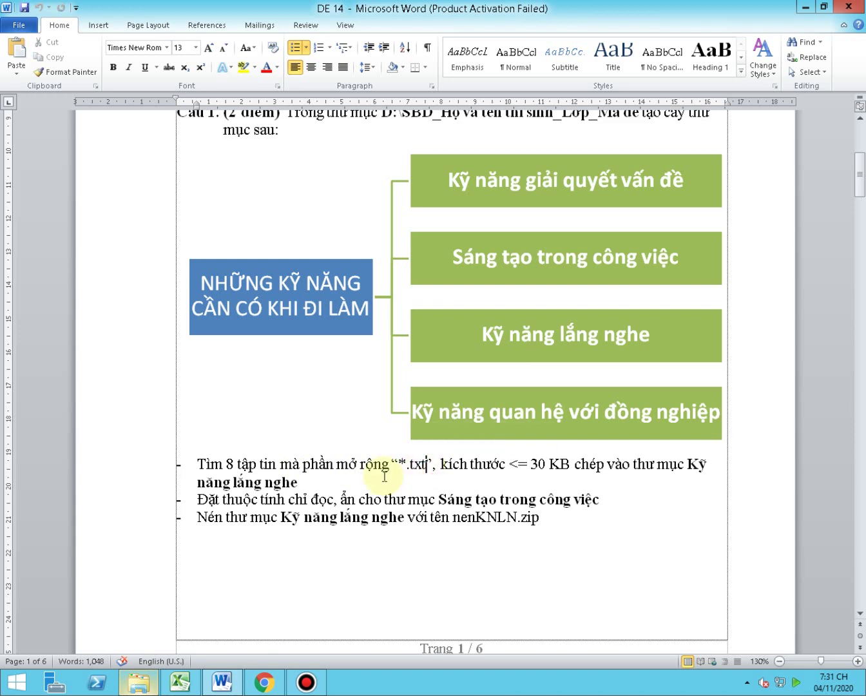
key("Down")
left_click_drag(389, 462, 340, 462)
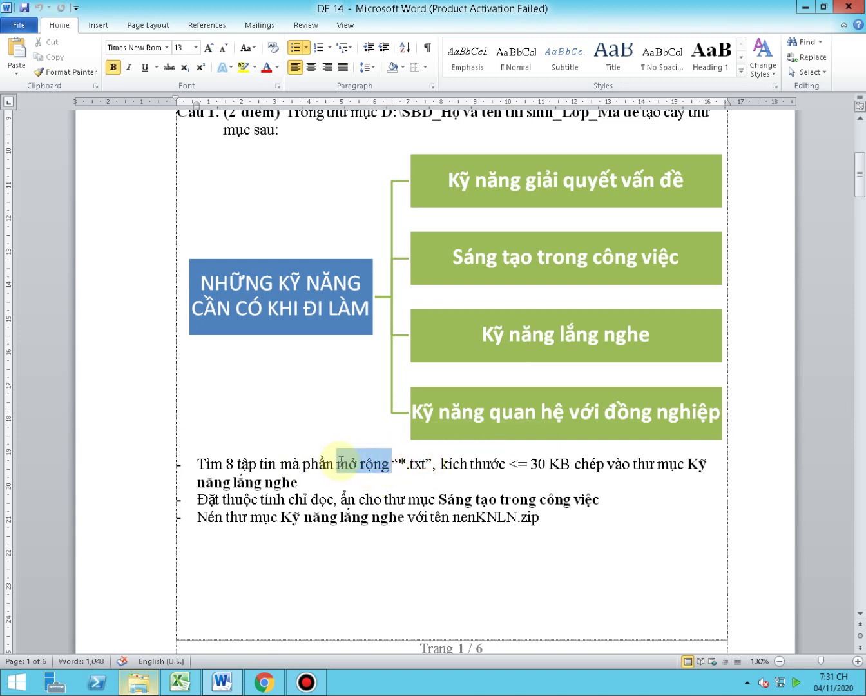
left_click_drag(341, 462, 341, 461)
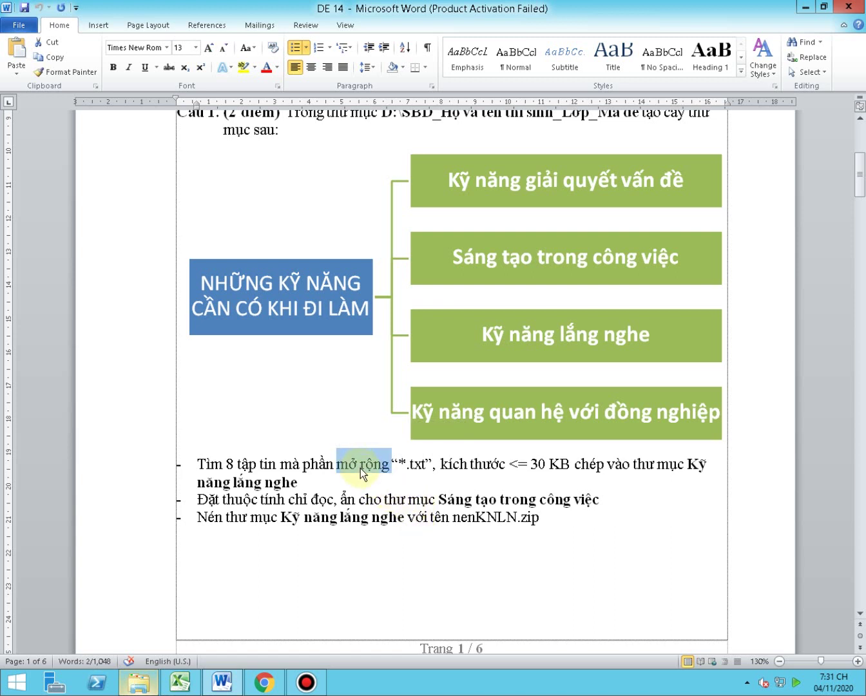
left_click(418, 521)
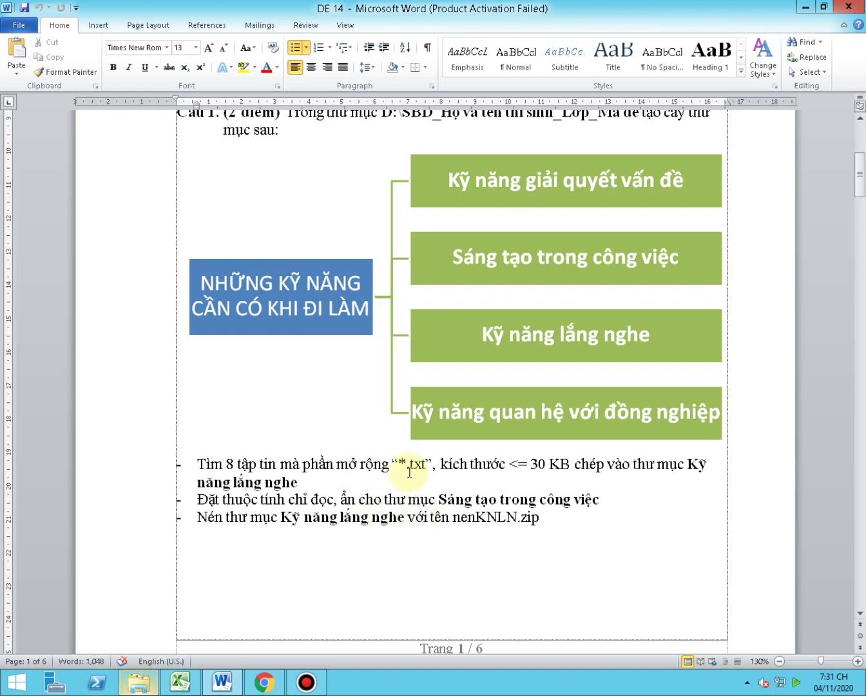
Step: Switch to File Explorer, open Local Disk (C:), and search it for *.txt files
left_click(143, 684)
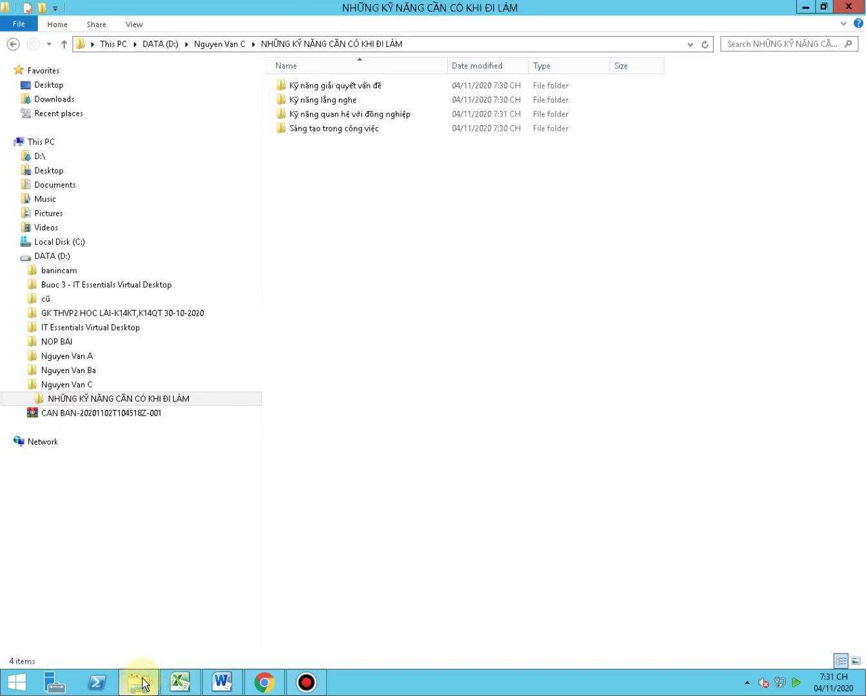
left_click(62, 245)
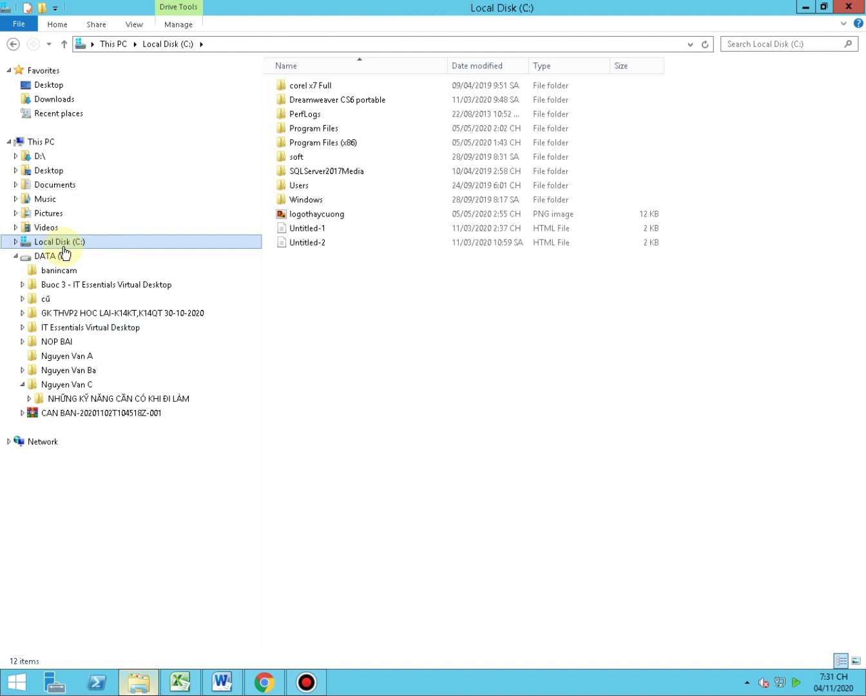
left_click(65, 252)
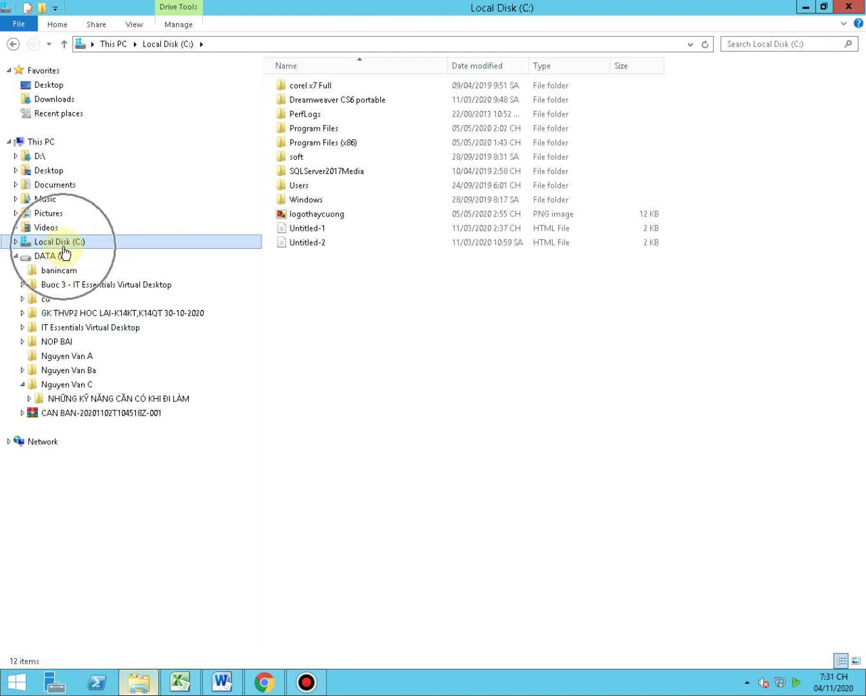
left_click(748, 45)
left_click(748, 45)
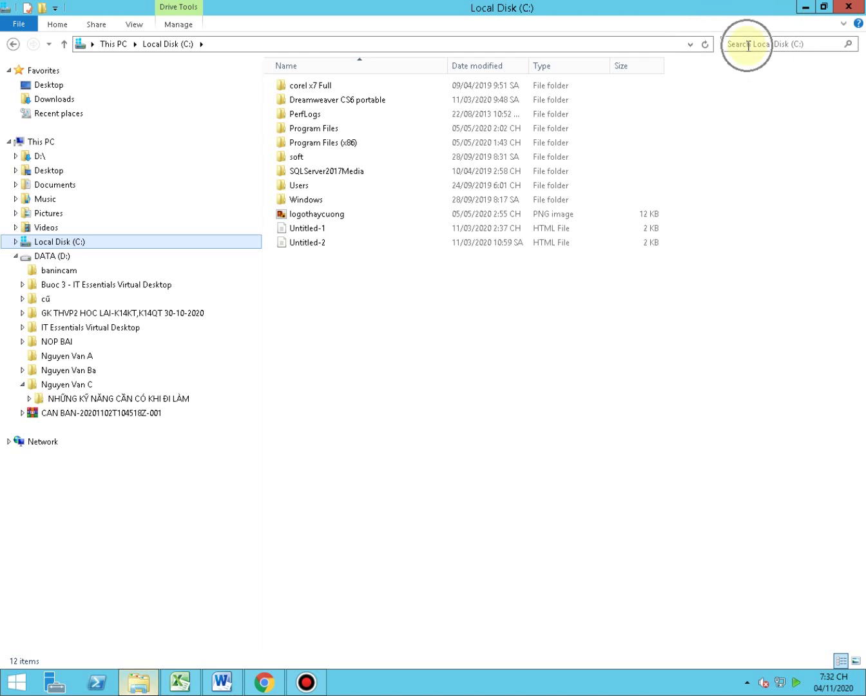
left_click(750, 44)
left_click(748, 45)
left_click(749, 45)
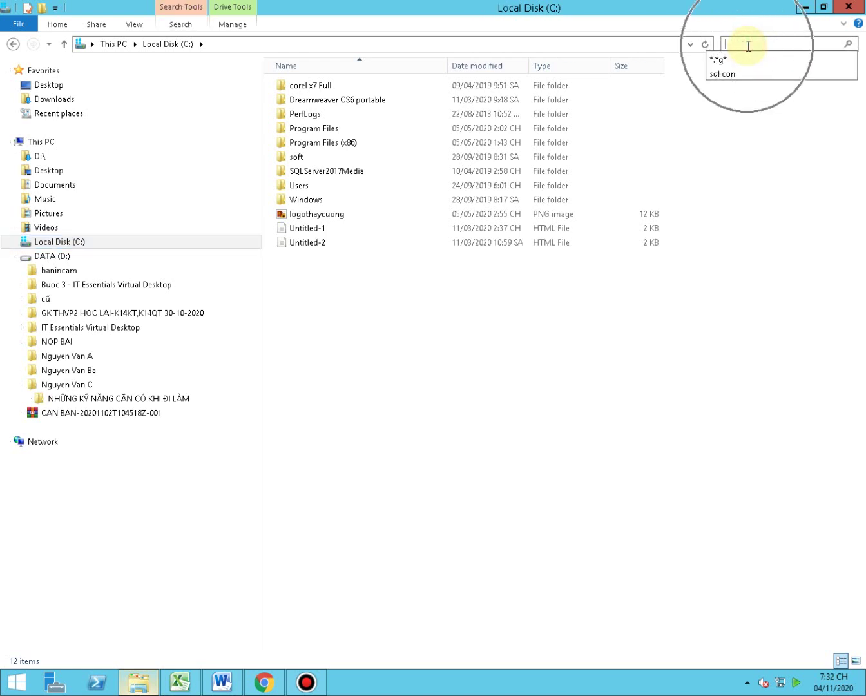
left_click(748, 45)
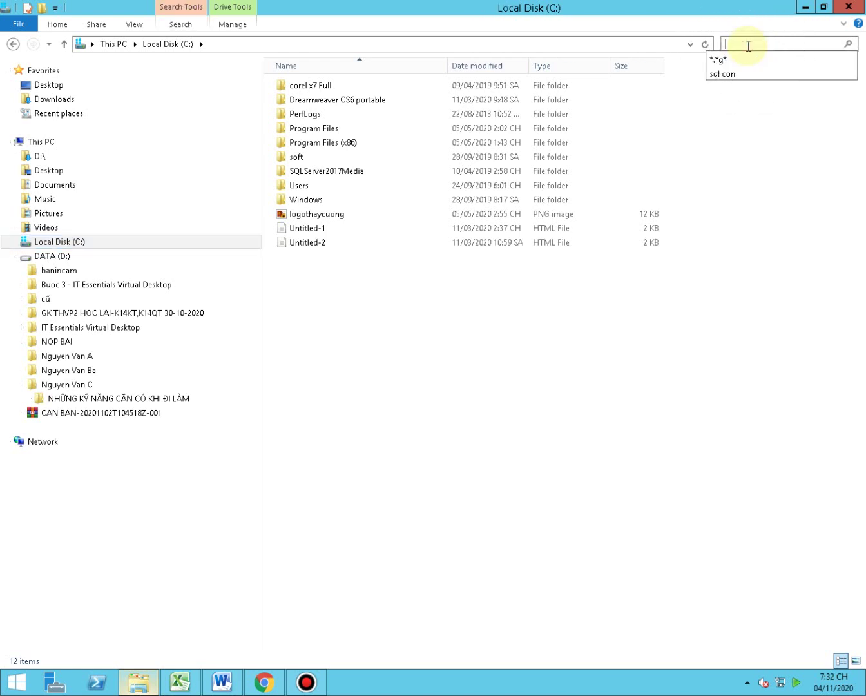
type("*")
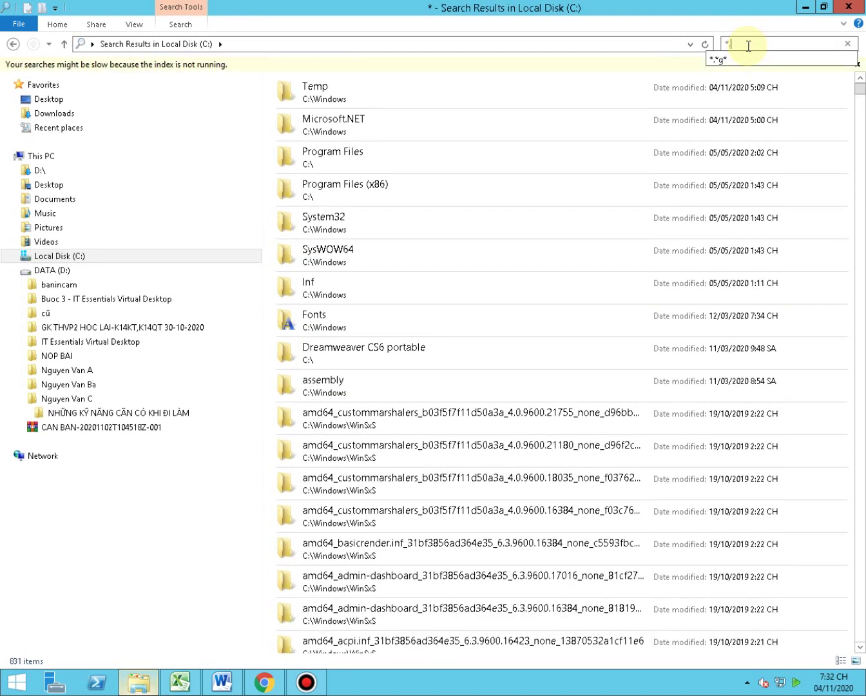
type(".tx")
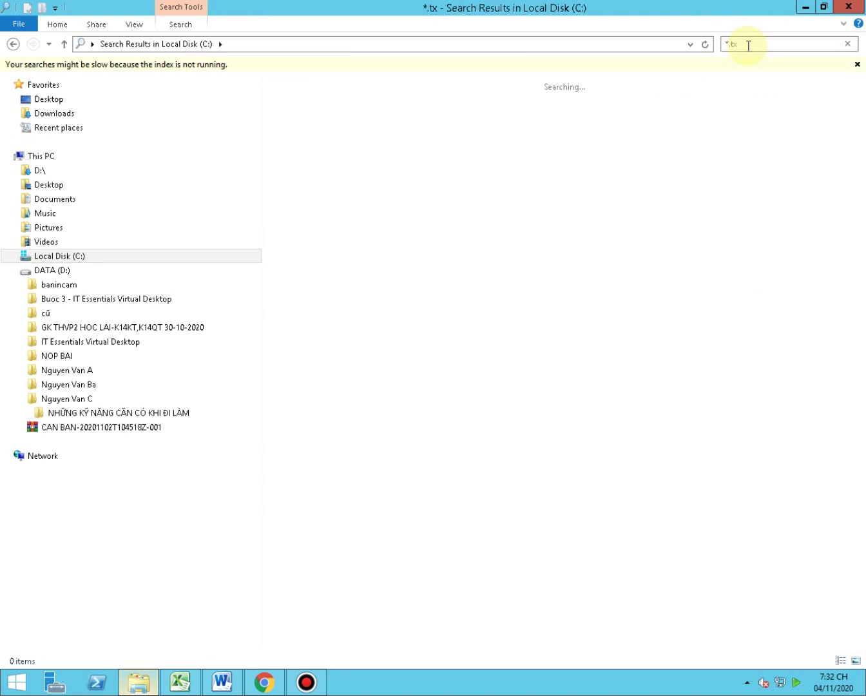
type("t")
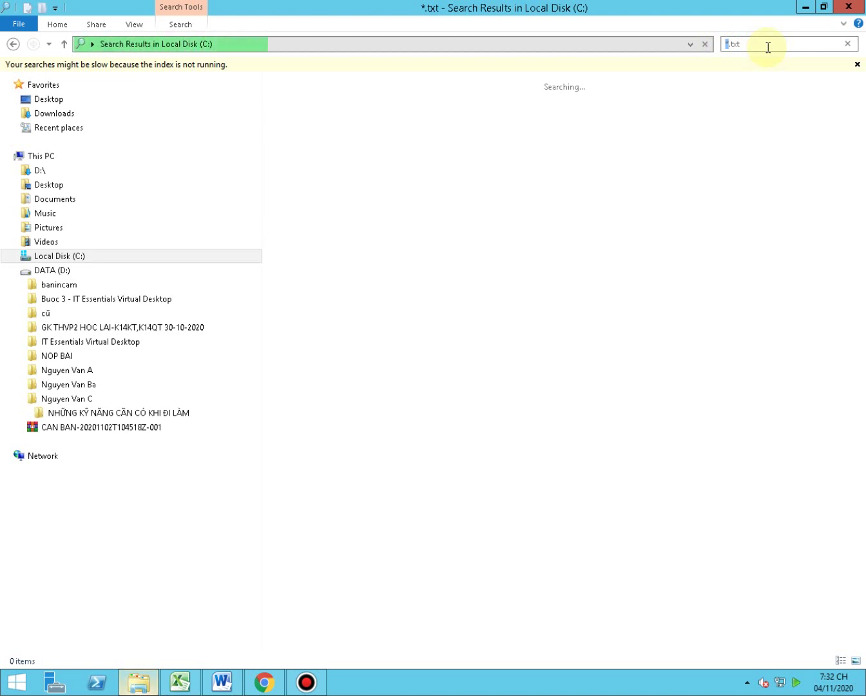
Step: Examine the wildcard and extension parts of the search pattern and the file sizes listed with the results
left_click(766, 44)
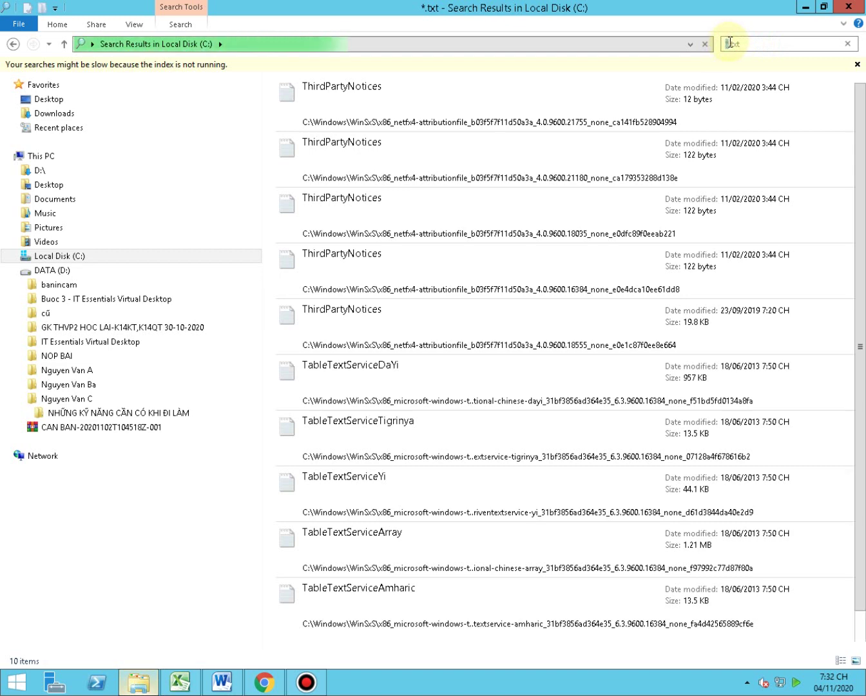
double_click(747, 44)
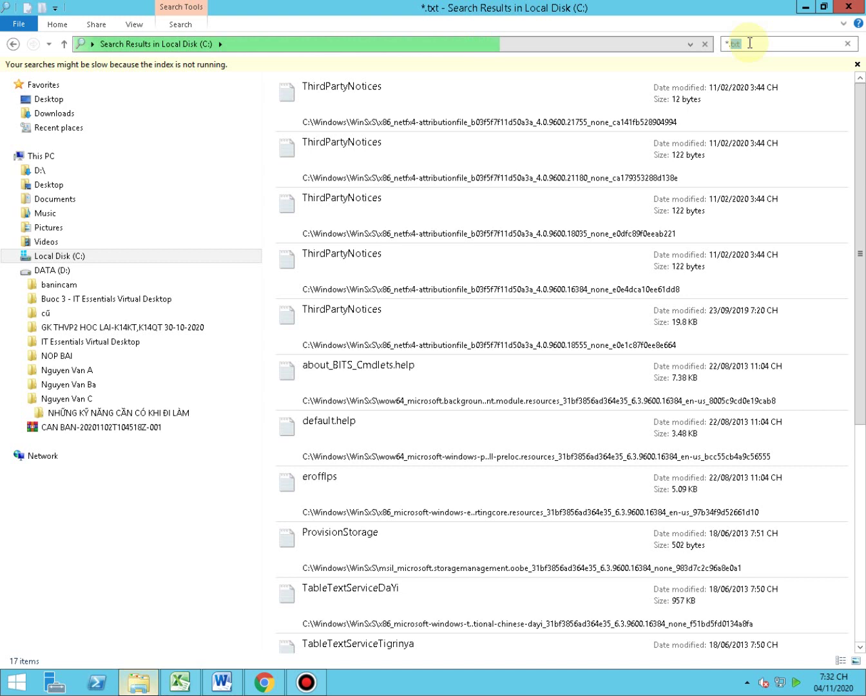
left_click(731, 44)
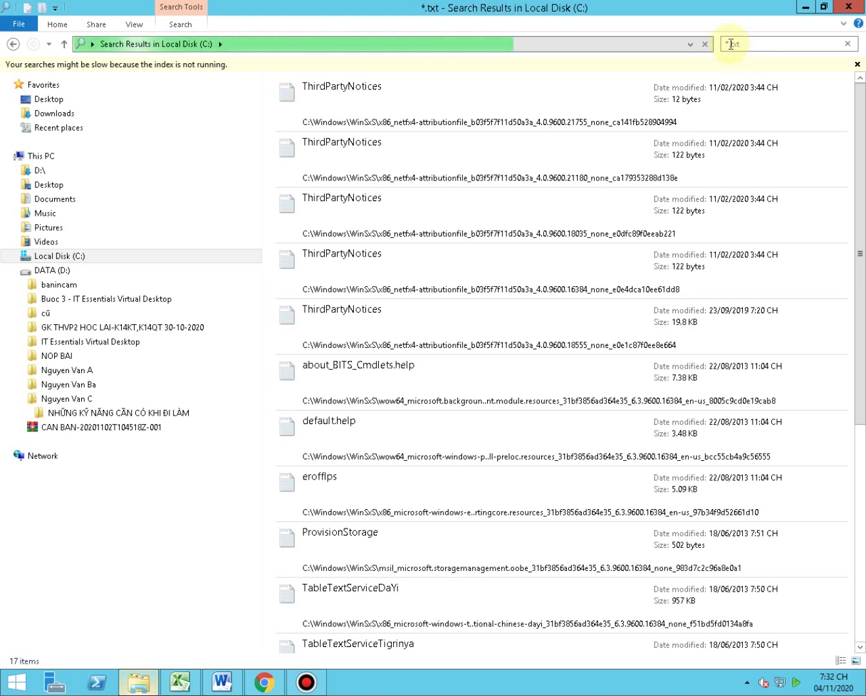
left_click_drag(731, 44, 724, 44)
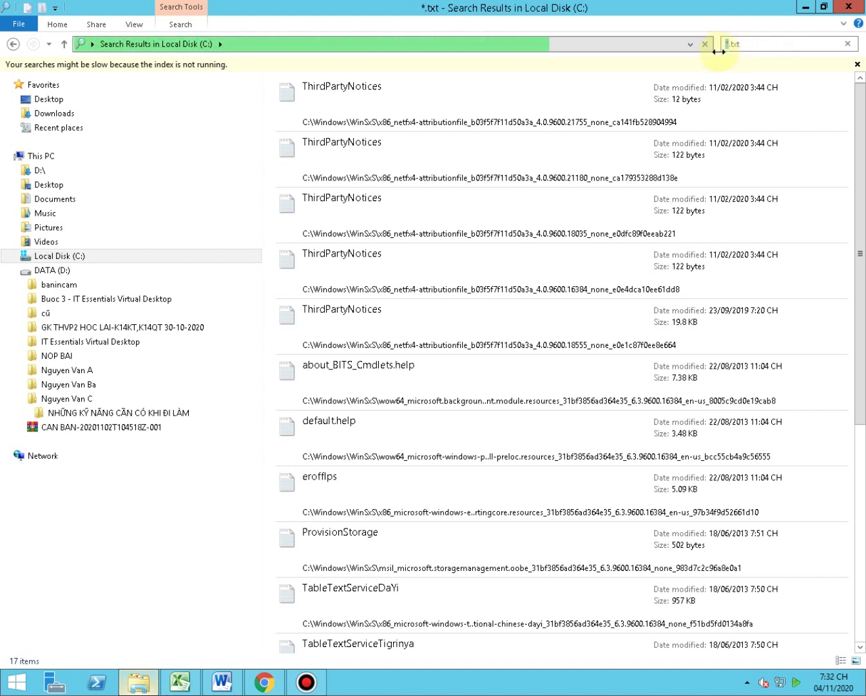
left_click(729, 45)
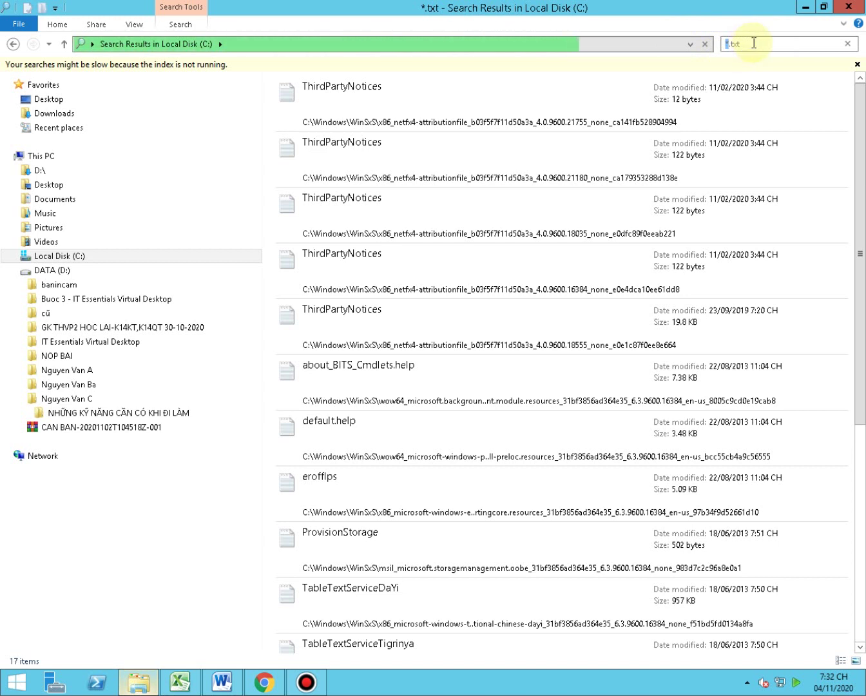
left_click(749, 43)
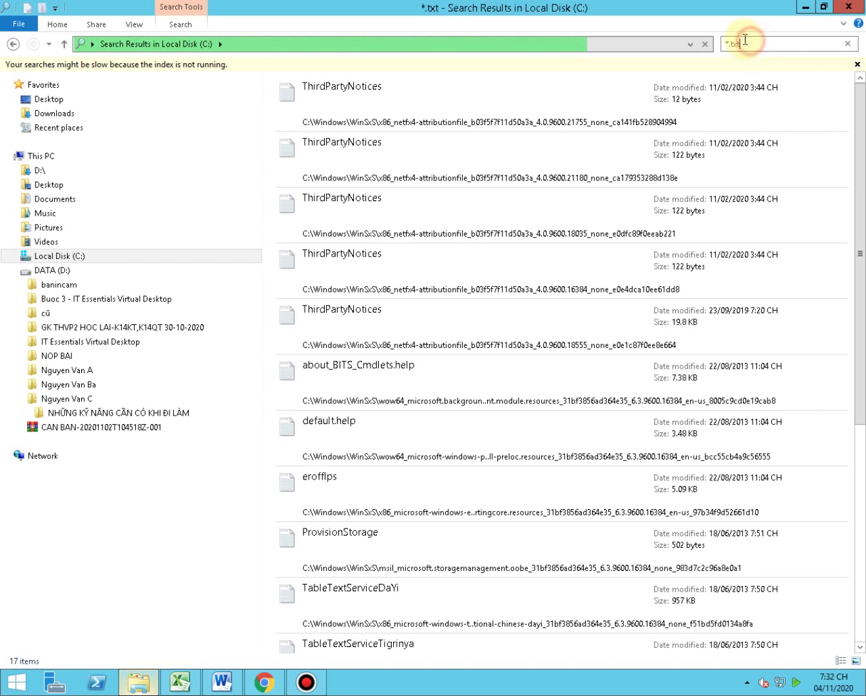
double_click(737, 44)
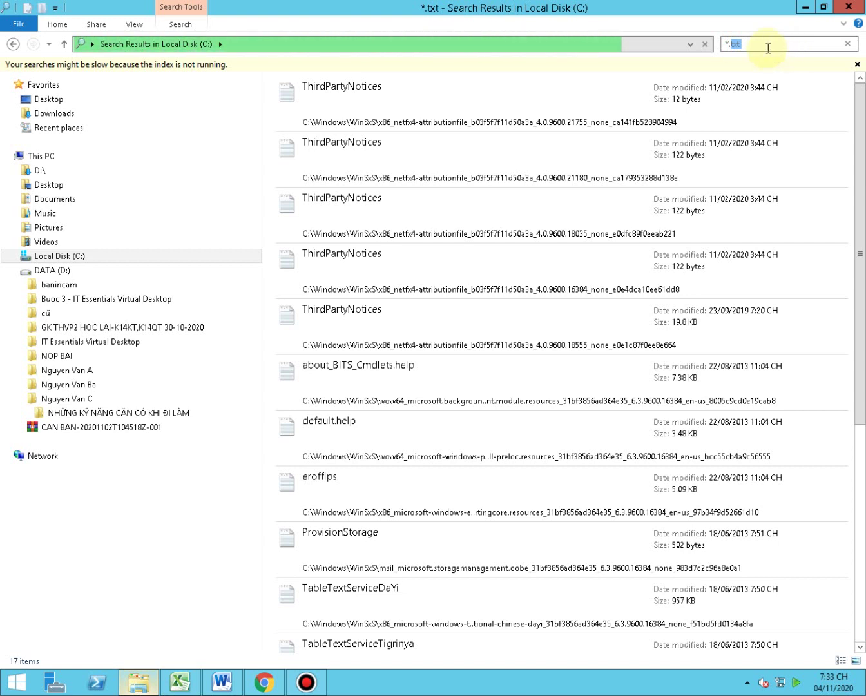
left_click(769, 45)
left_click(698, 120)
left_click(693, 161)
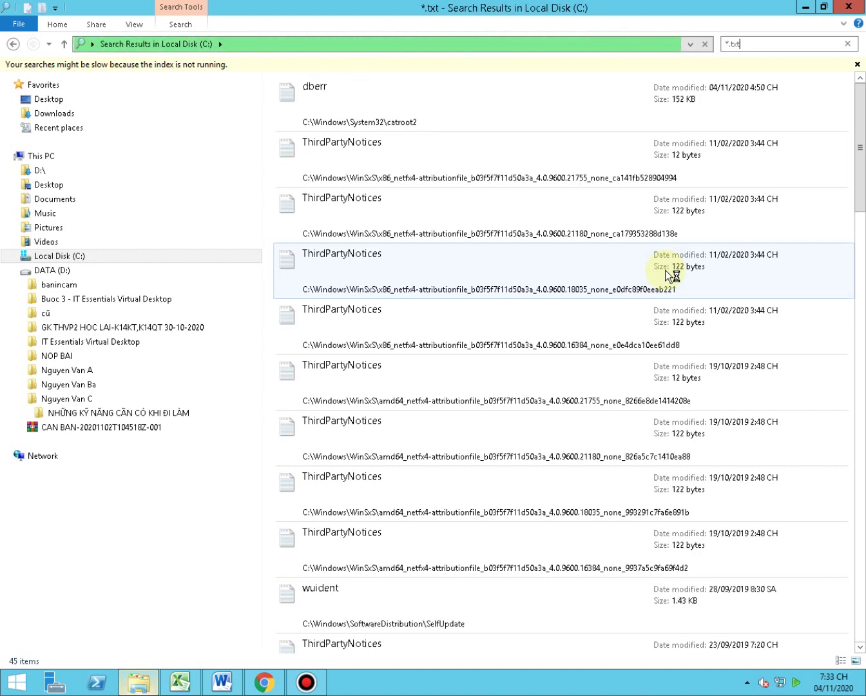
left_click(405, 114)
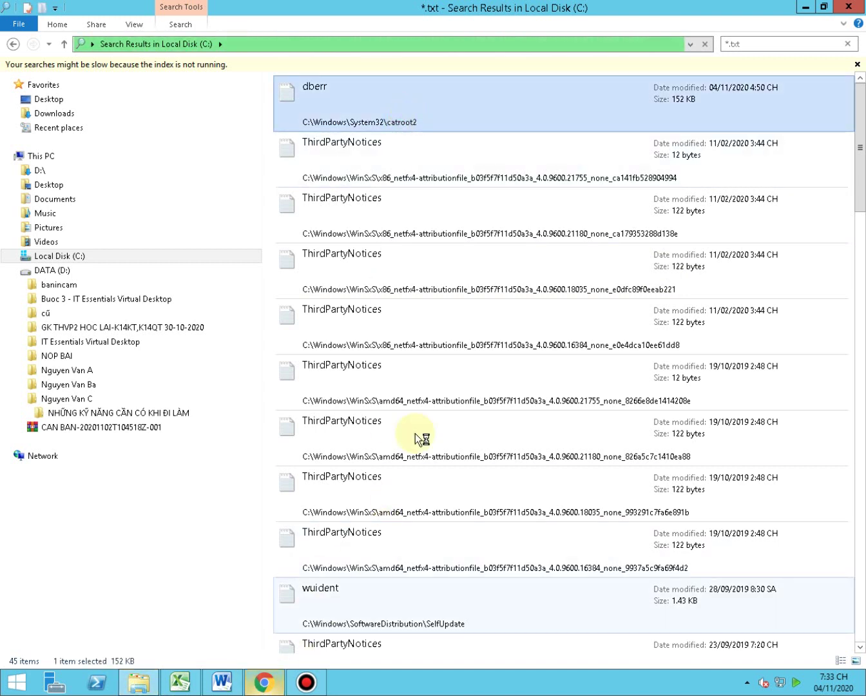
left_click(379, 164, "ctrl")
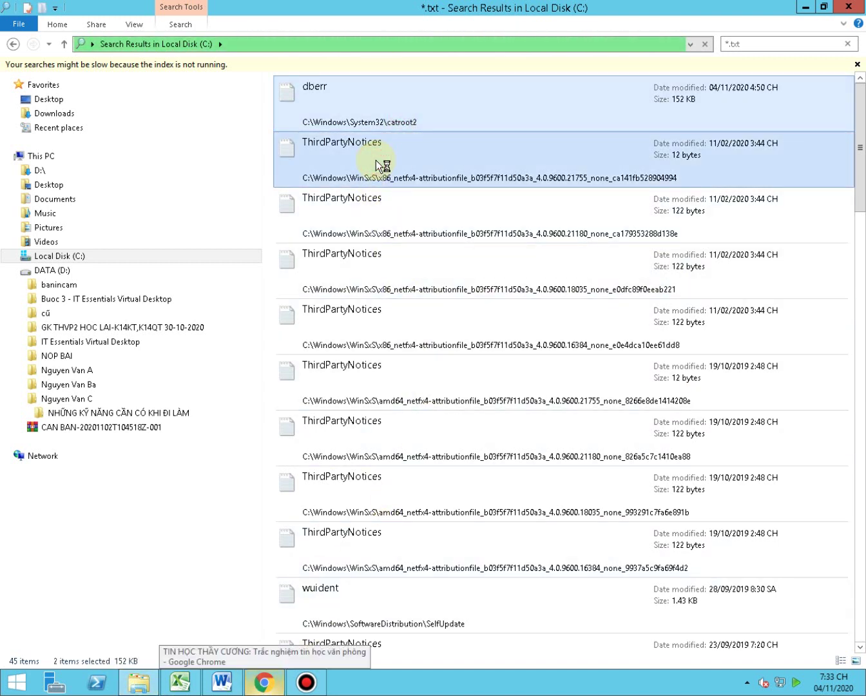
left_click(368, 228, "ctrl")
left_click(373, 276, "ctrl")
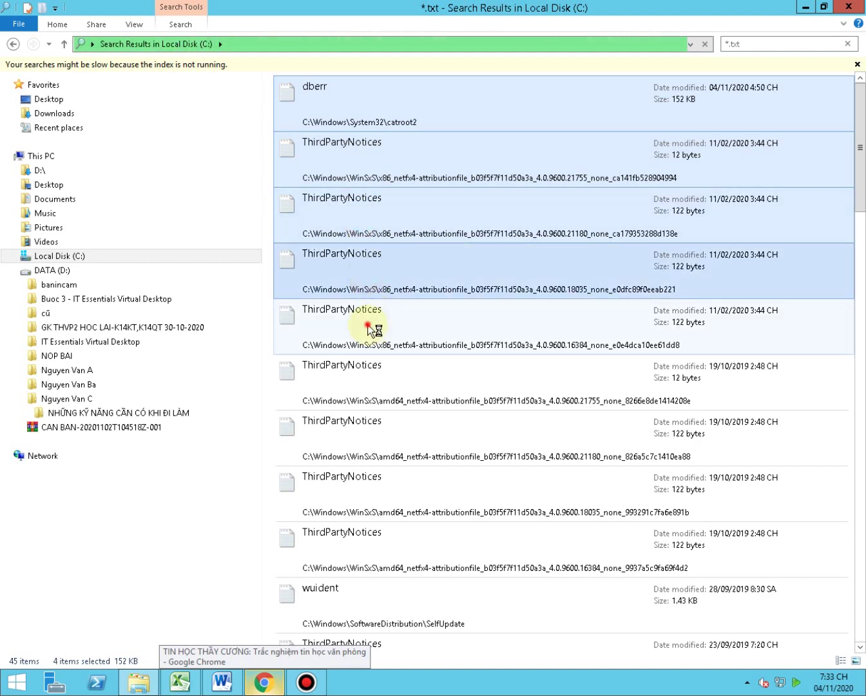
left_click(371, 330, "ctrl")
left_click(373, 387, "ctrl")
left_click(395, 445)
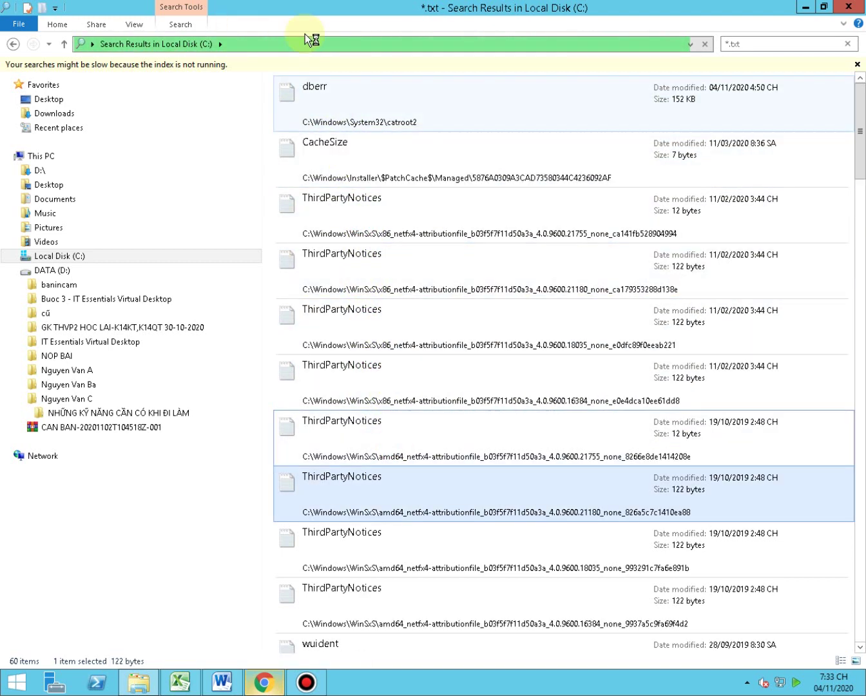
Step: Stop the running search and select dberr, the 12-byte ThirdPartyNotices dated 11/02/2020, and the second CacheSize dated 24/09/2019
left_click(705, 45)
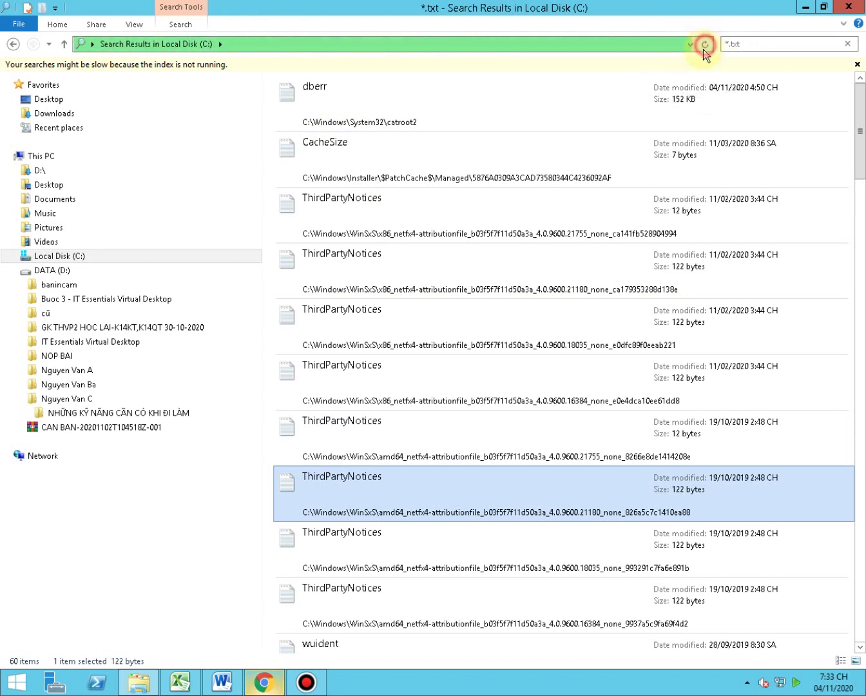
left_click(383, 117)
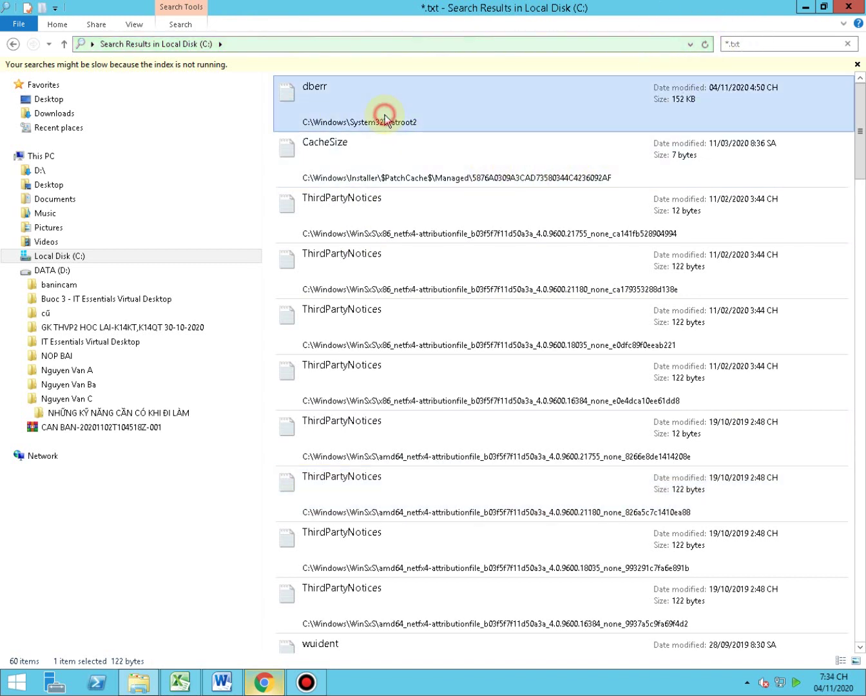
left_click(358, 170, "ctrl")
left_click(373, 228, "ctrl")
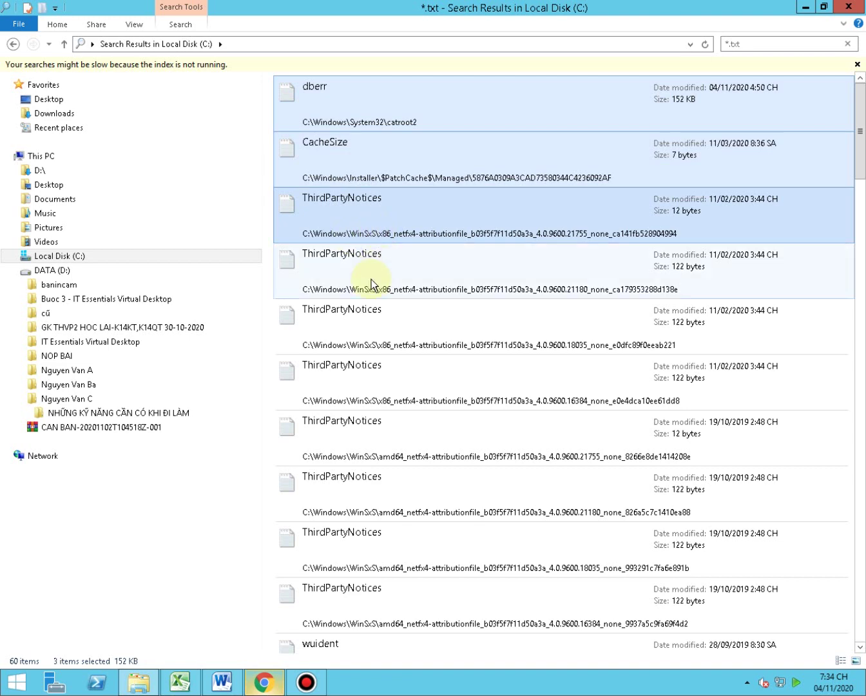
scroll(375, 590, "down", 5)
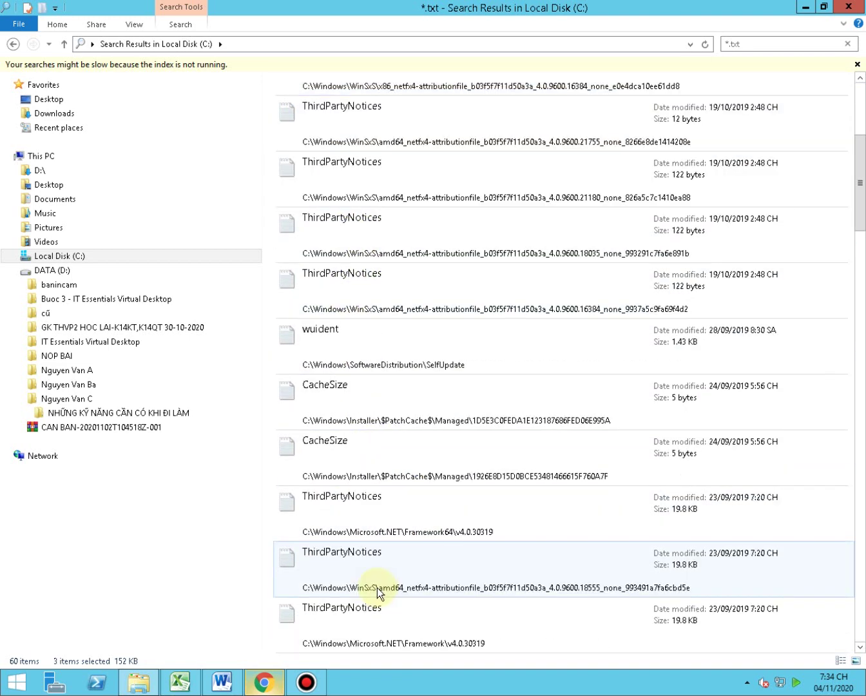
left_click(349, 470, "ctrl")
scroll(359, 470, "up", 2)
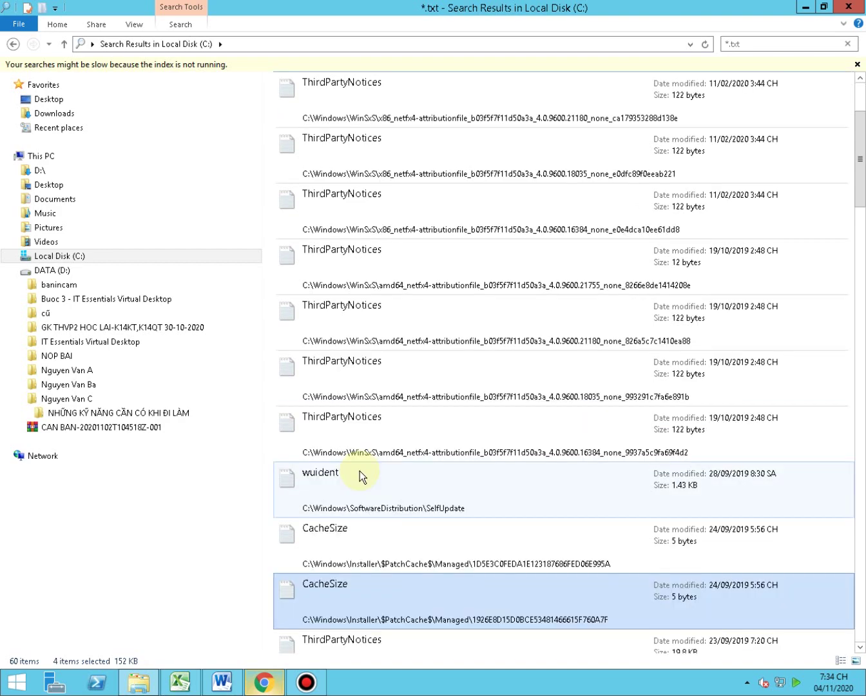
scroll(359, 474, "up", 3)
scroll(355, 477, "down", 8)
scroll(361, 387, "up", 8)
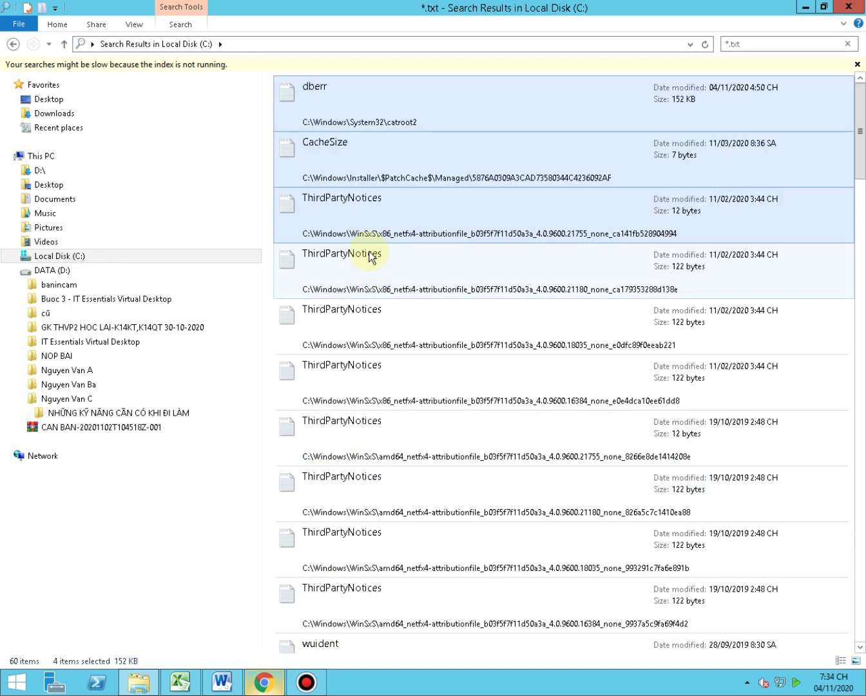
left_click(332, 146, "ctrl")
Step: Add an about_BITS_Cmdlets.help, a TableTextServiceDaYi, the last gmreadme and a README file to the selection, and copy all selected files
scroll(488, 403, "down", 20)
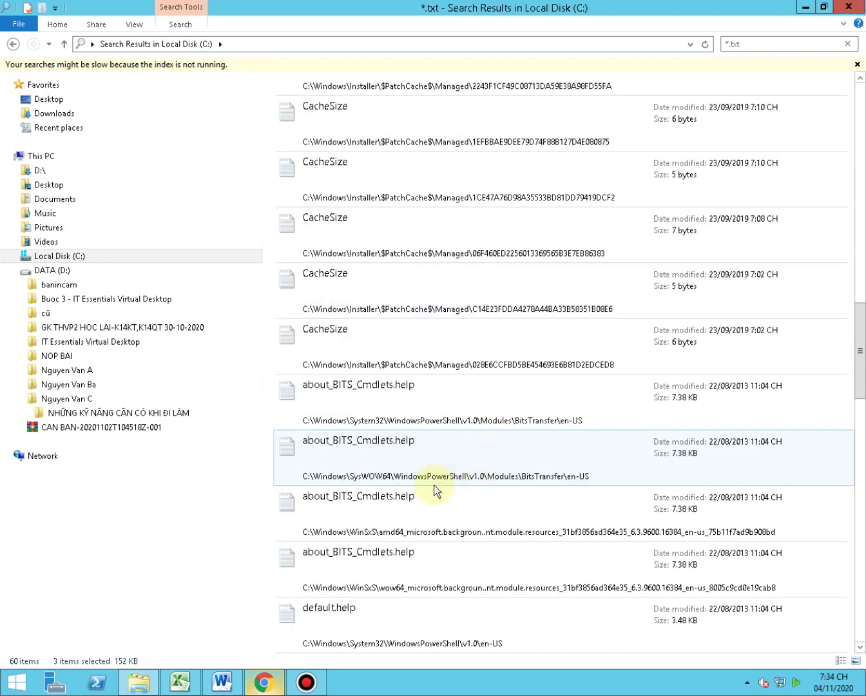
left_click(419, 503, "ctrl")
scroll(438, 506, "down", 10)
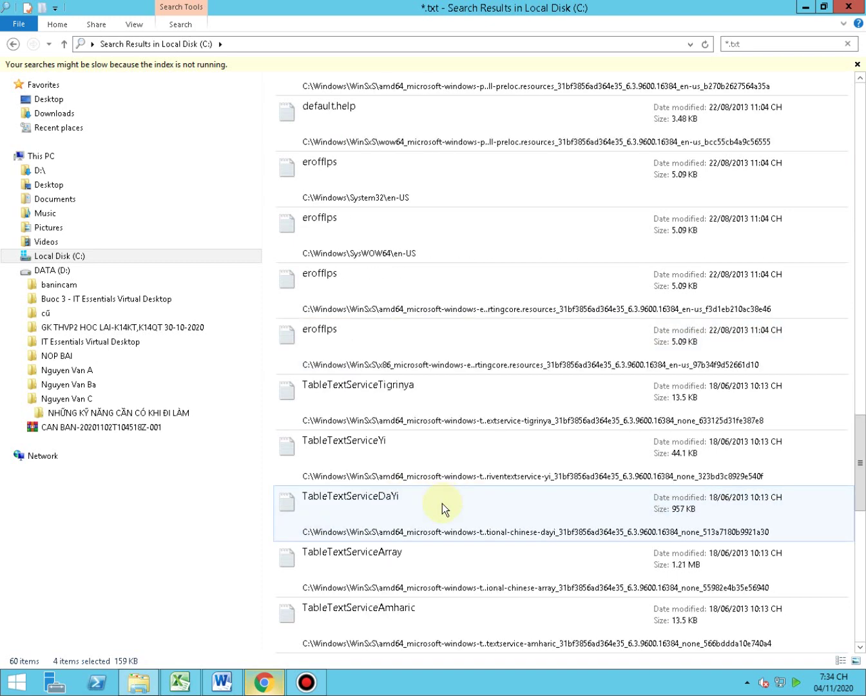
left_click(395, 507, "ctrl")
scroll(415, 505, "down", 9)
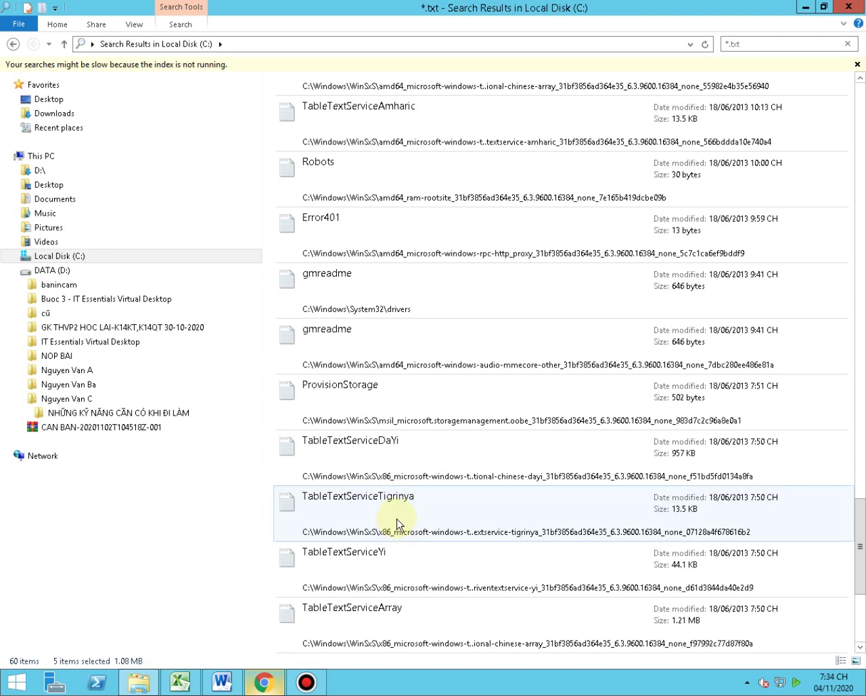
scroll(395, 518, "down", 5)
left_click(367, 612, "ctrl")
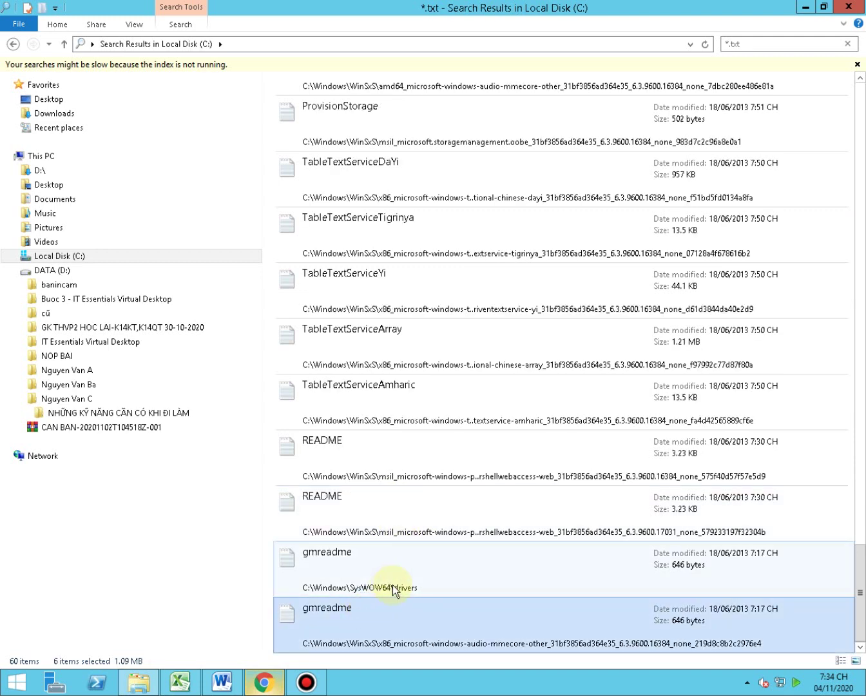
scroll(402, 570, "up", 8)
scroll(375, 566, "down", 5)
left_click(371, 619, "ctrl")
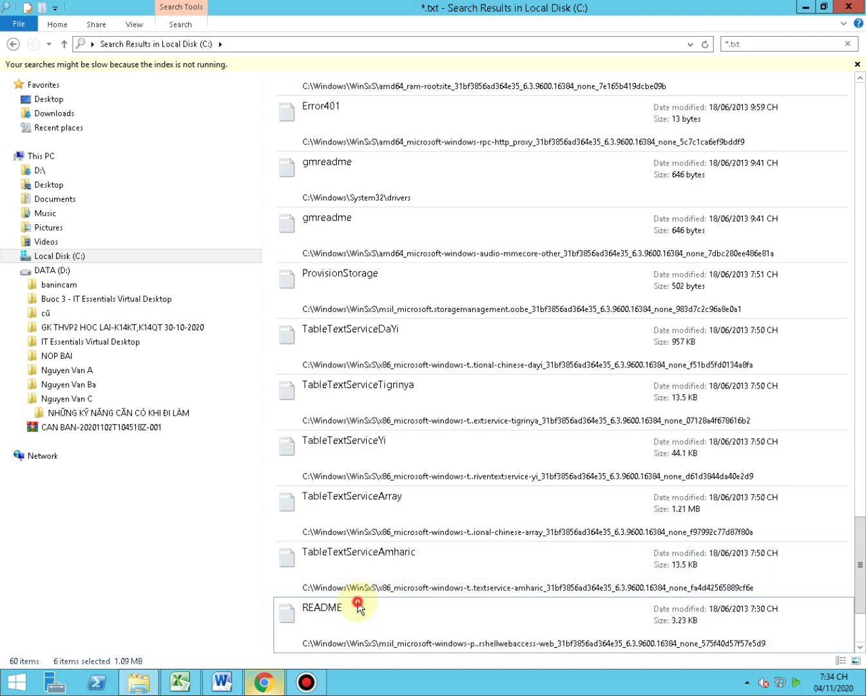
scroll(387, 461, "up", 15)
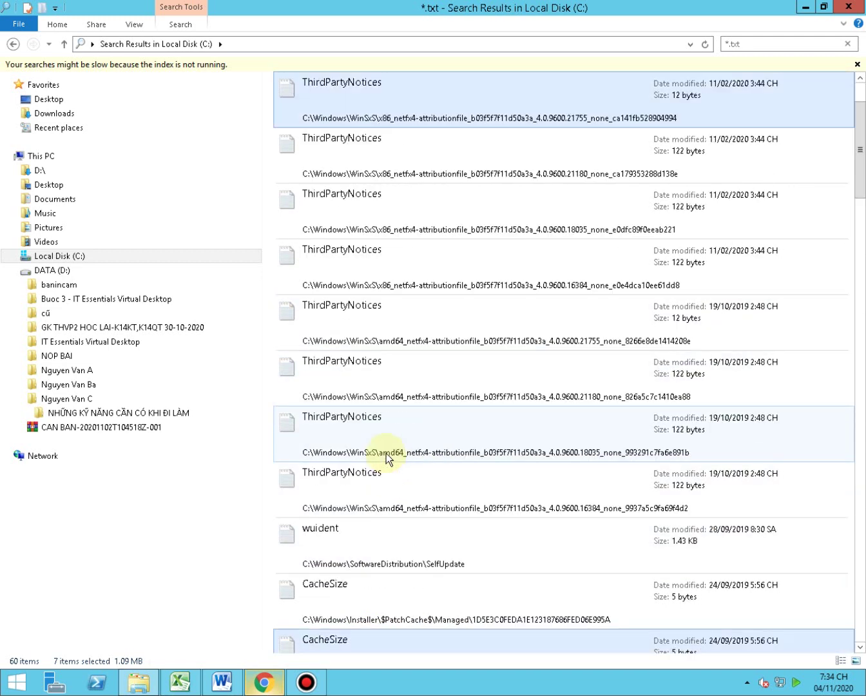
right_click(430, 93)
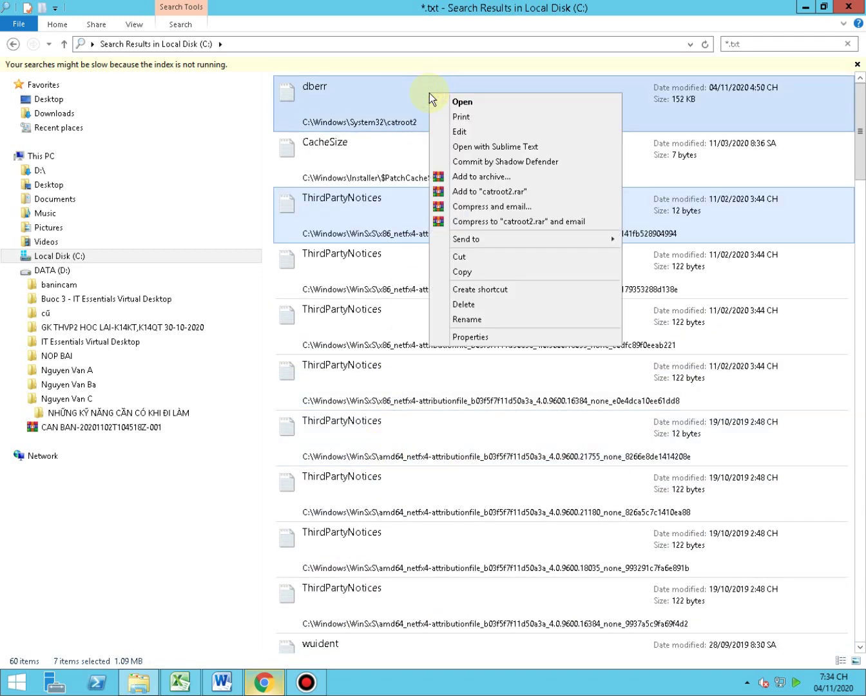
left_click(461, 272)
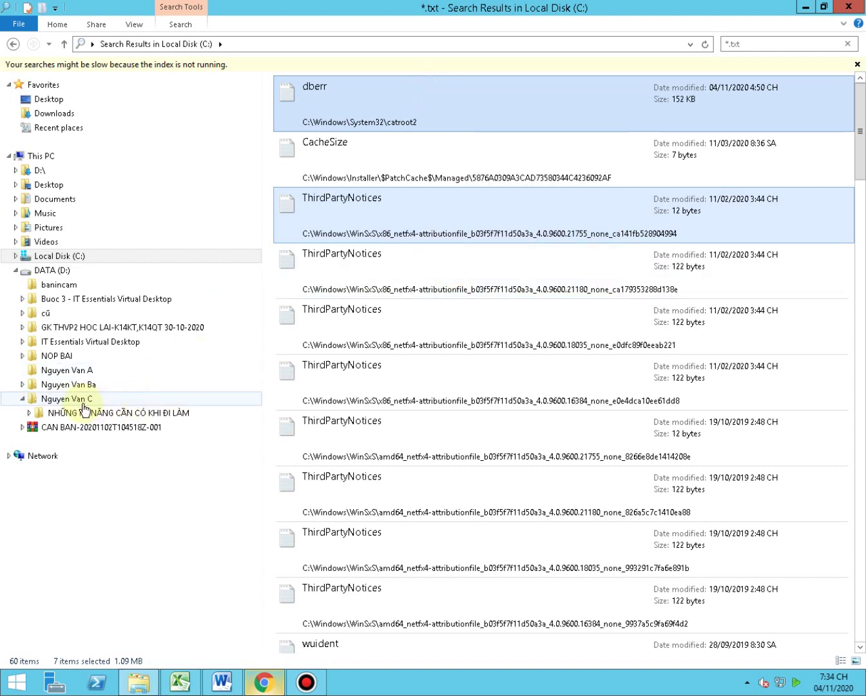
Step: Paste the copied text files into the Kỹ năng lắng nghe folder inside NHỮNG KỸ NĂNG CẦN CÓ KHI ĐI LÀM, and return to the parent folder
left_click(223, 684)
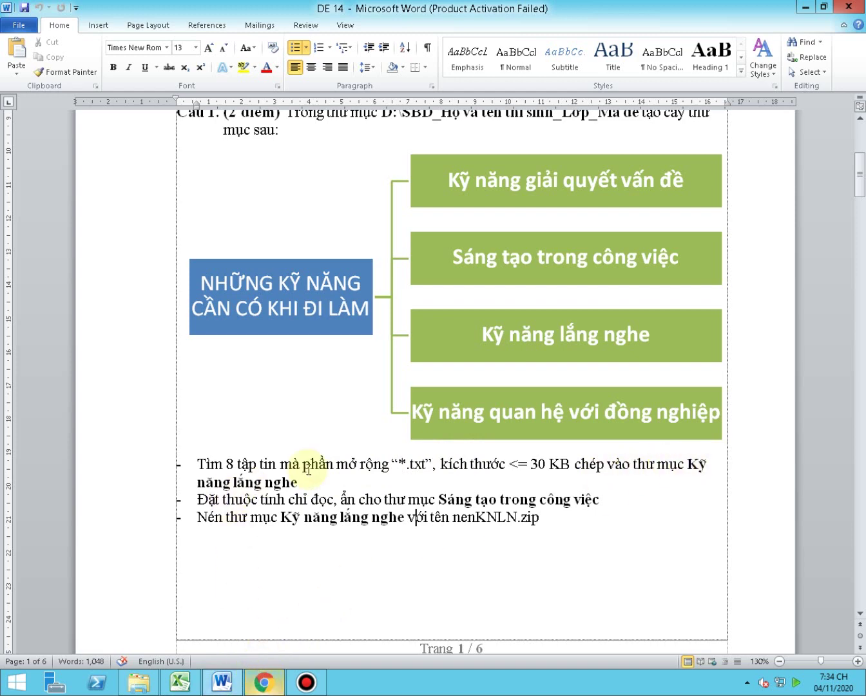
left_click(139, 684)
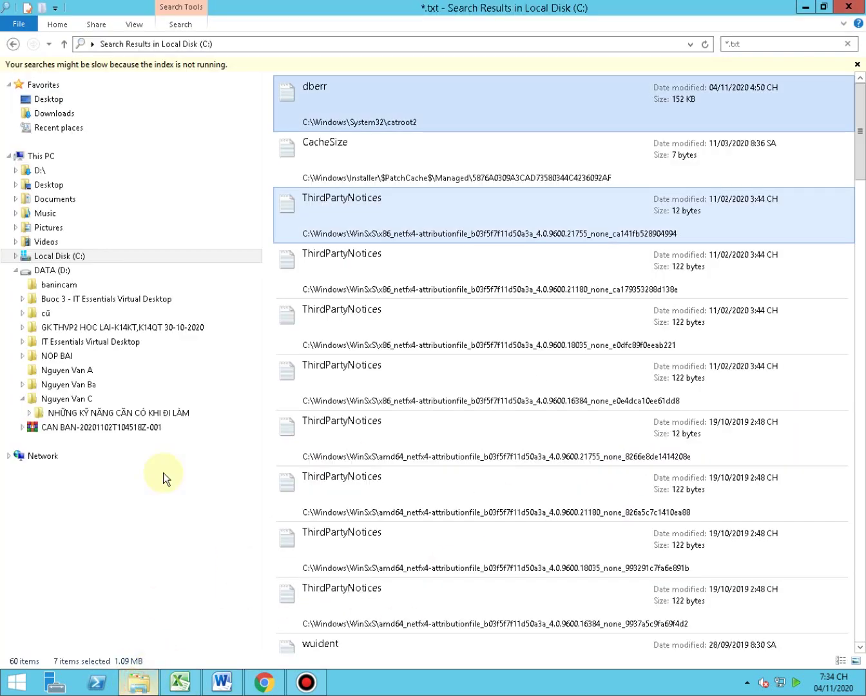
left_click(53, 413)
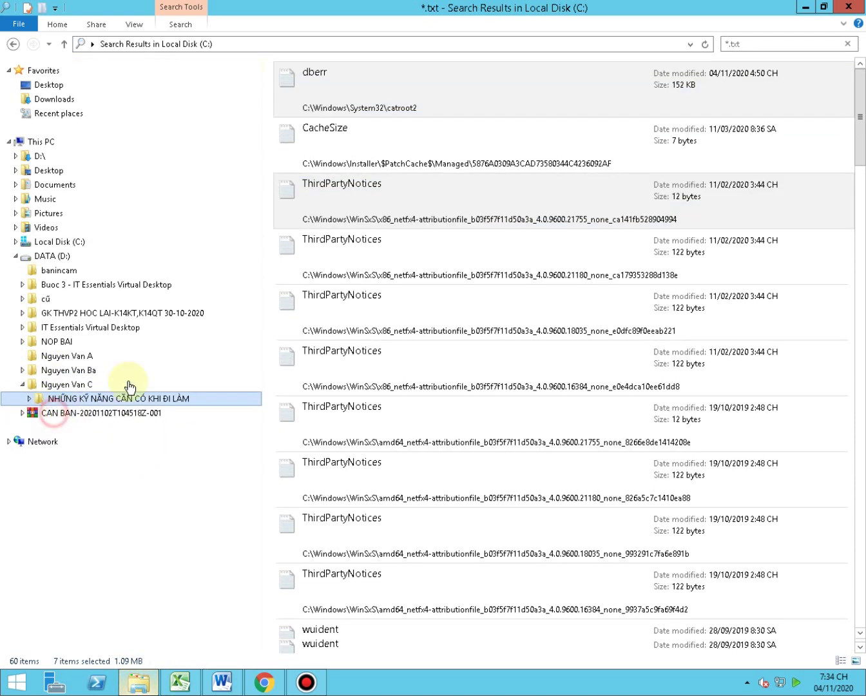
double_click(346, 104)
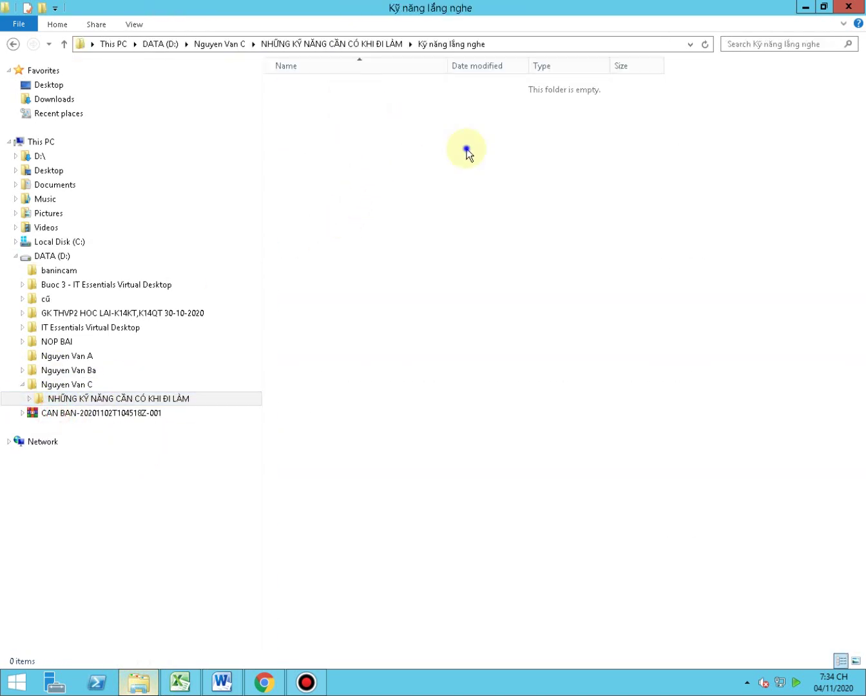
right_click(468, 149)
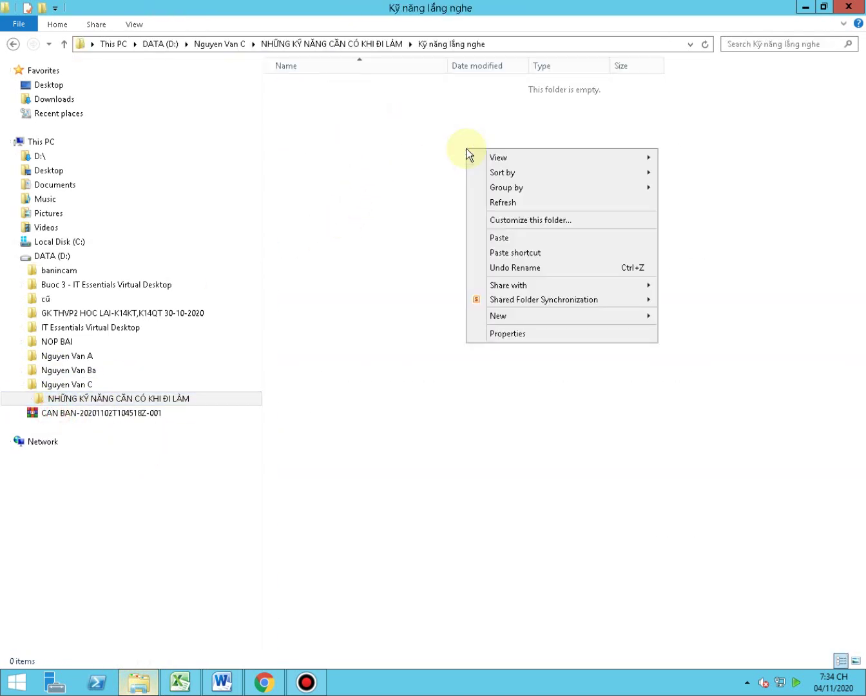
left_click(507, 238)
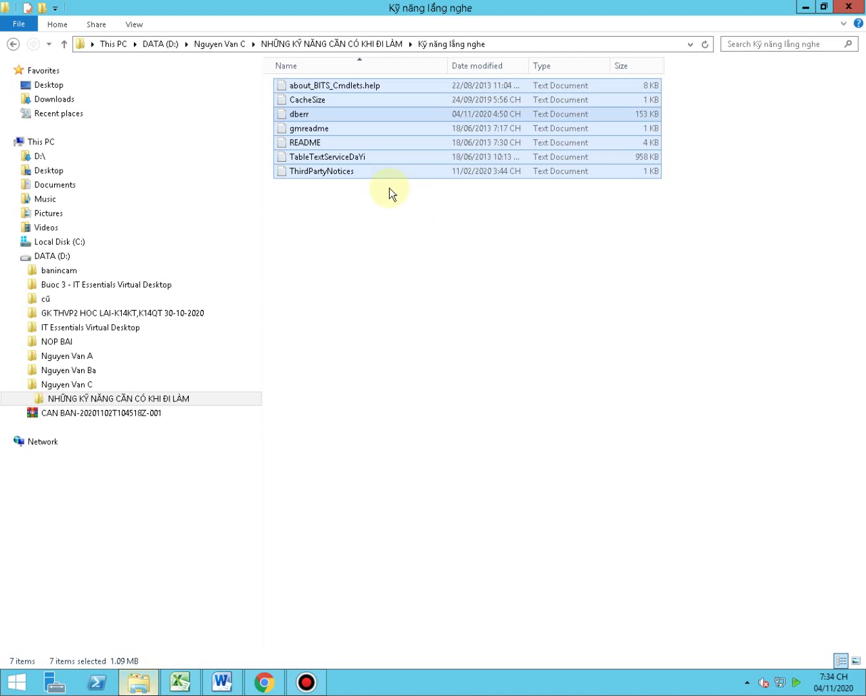
left_click_drag(390, 188, 309, 85)
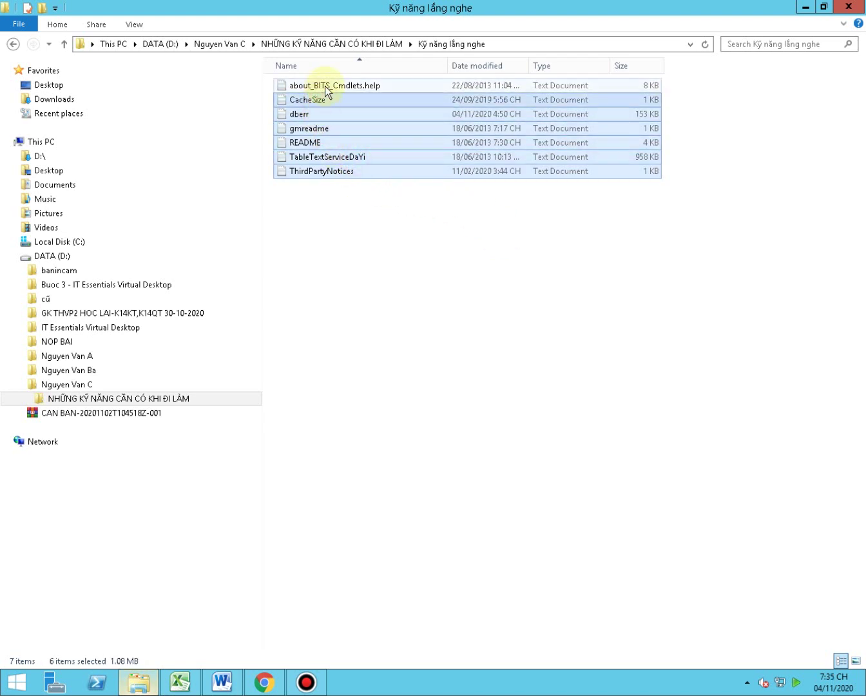
left_click(410, 254)
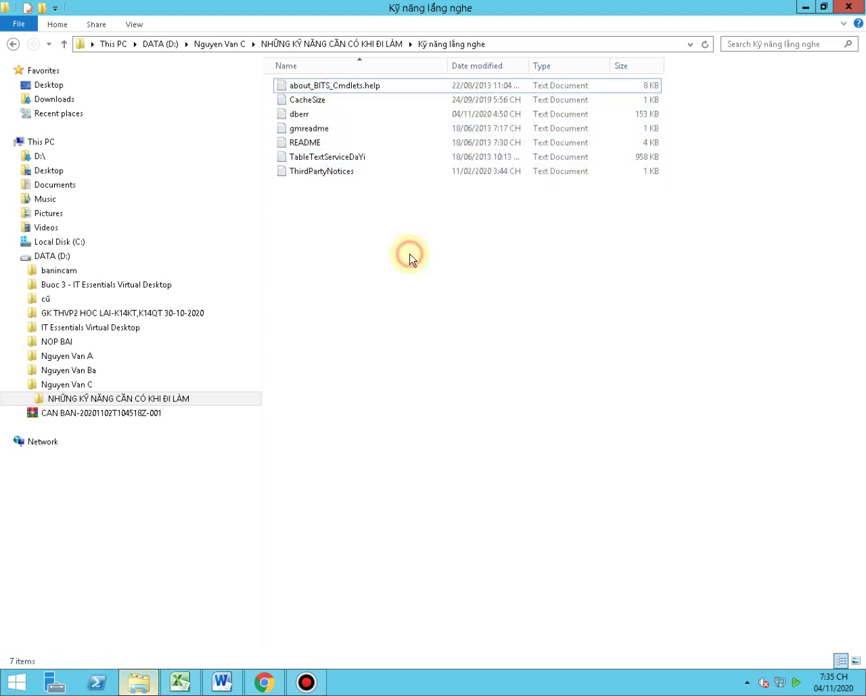
left_click(13, 44)
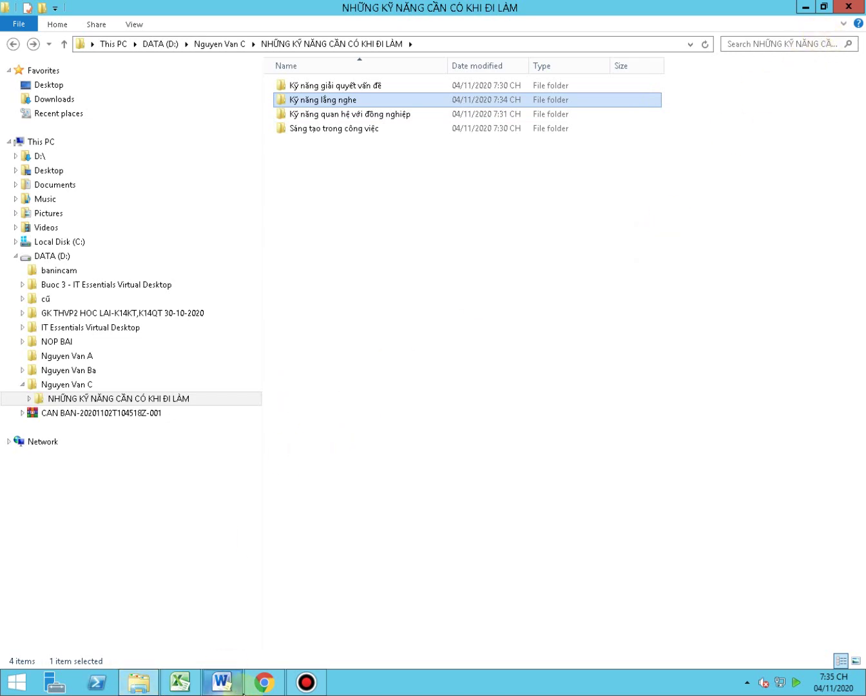
Step: Check the attribute task in the Word document, and set the Sáng tạo trong công việc folder to Read-only and Hidden in File Explorer
left_click(266, 685)
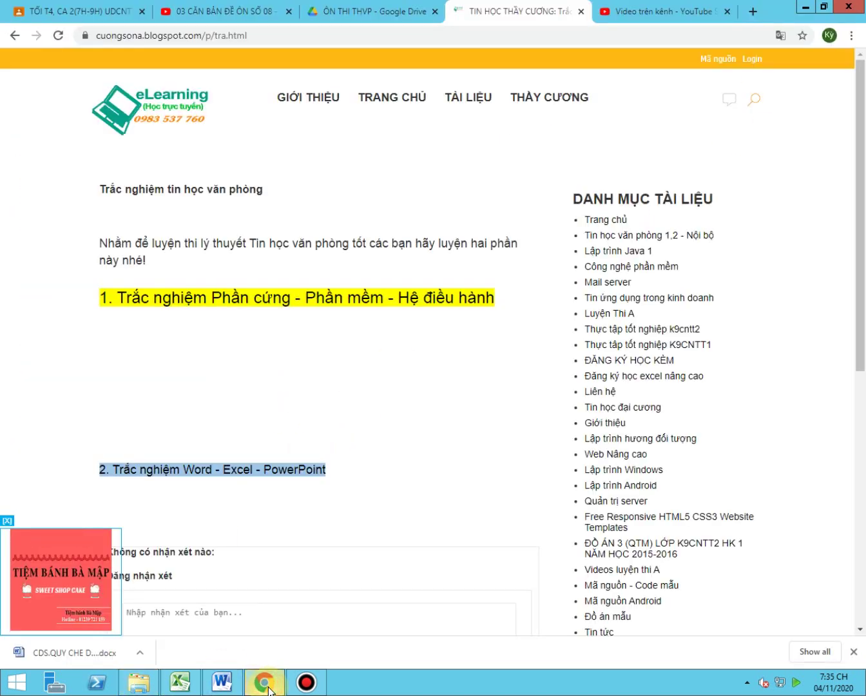
left_click(225, 684)
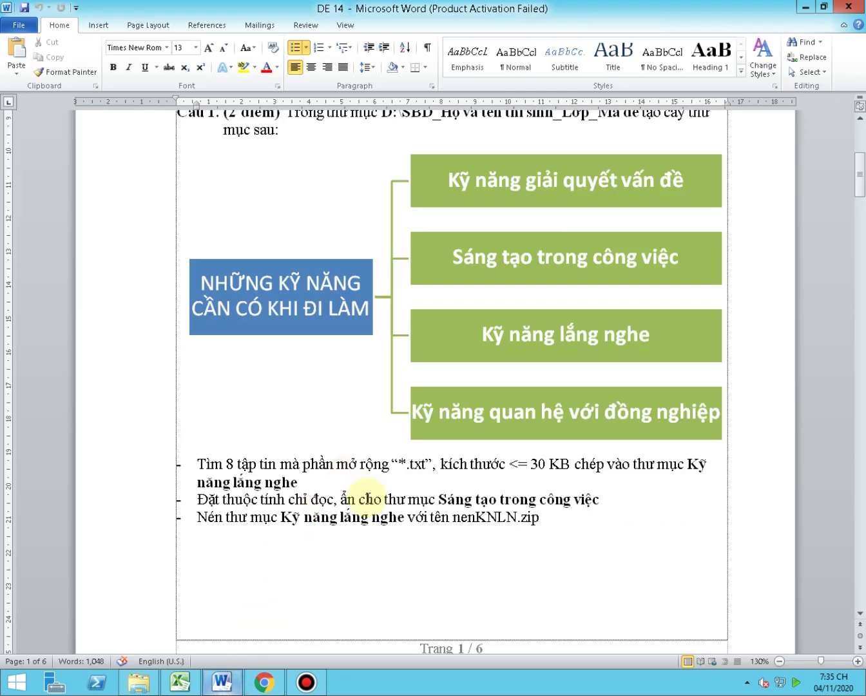
left_click_drag(197, 500, 600, 499)
left_click(547, 516)
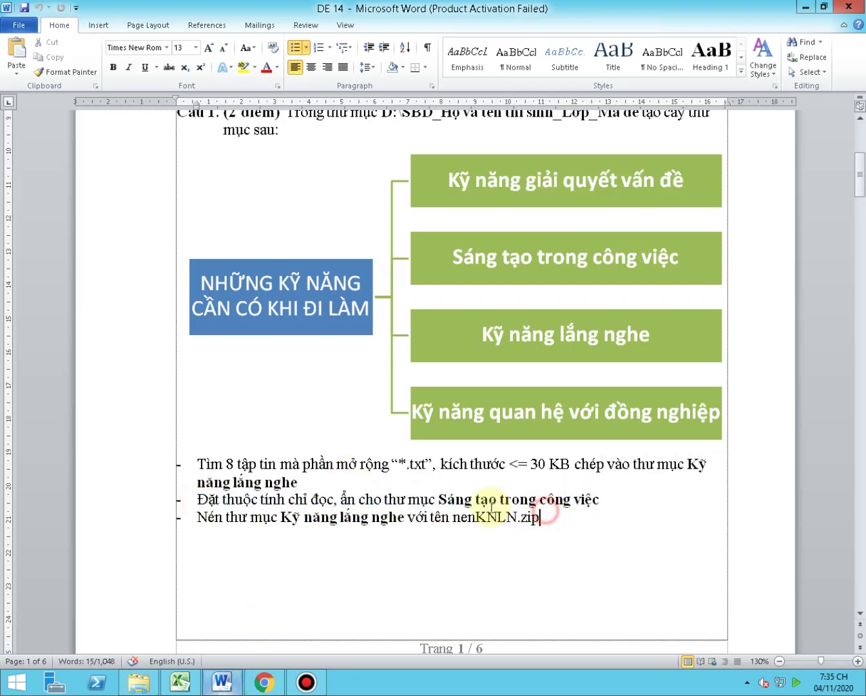
left_click_drag(439, 500, 605, 500)
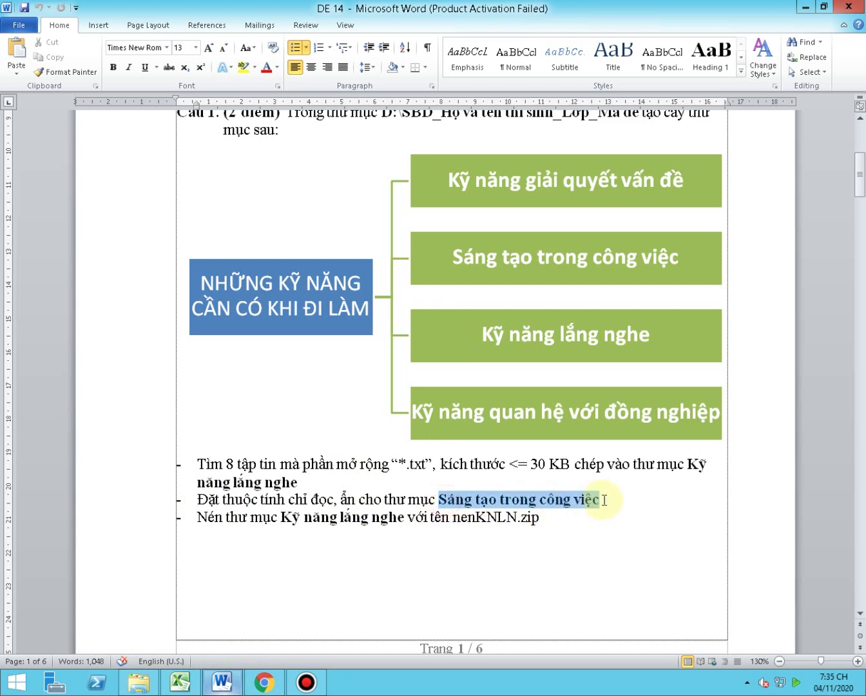
left_click(139, 682)
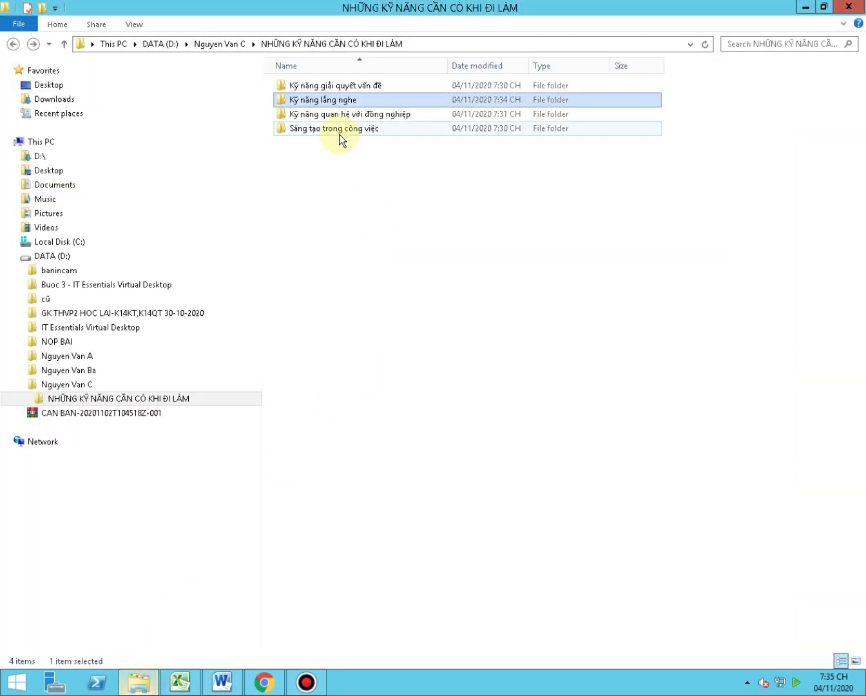
right_click(338, 133)
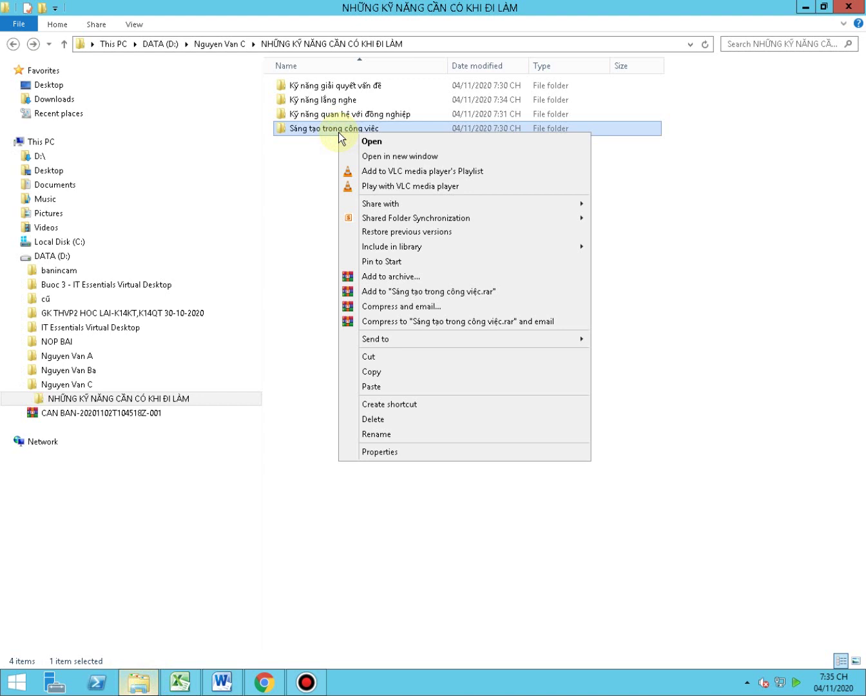
left_click(387, 453)
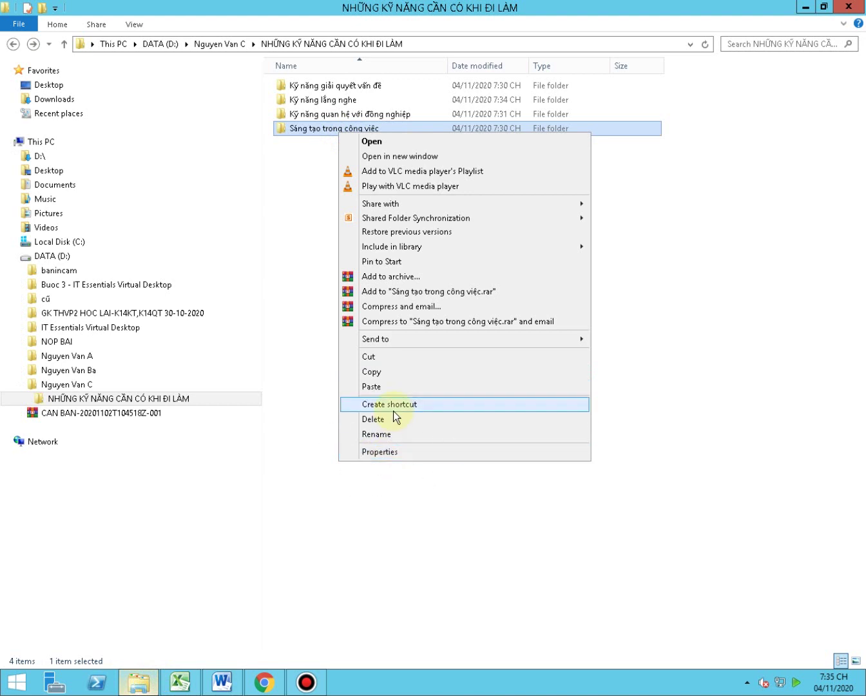
left_click(418, 454)
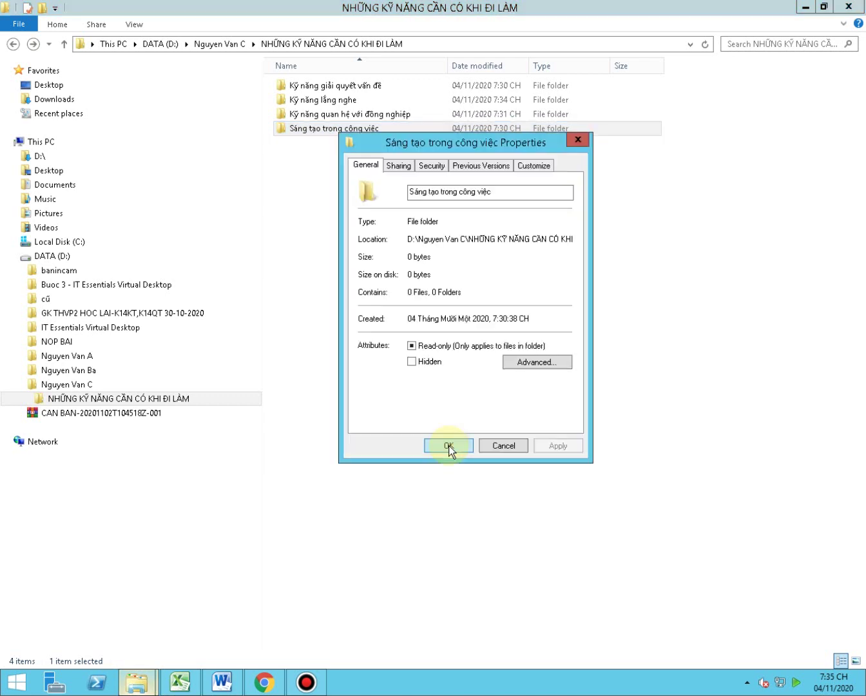
left_click(428, 349)
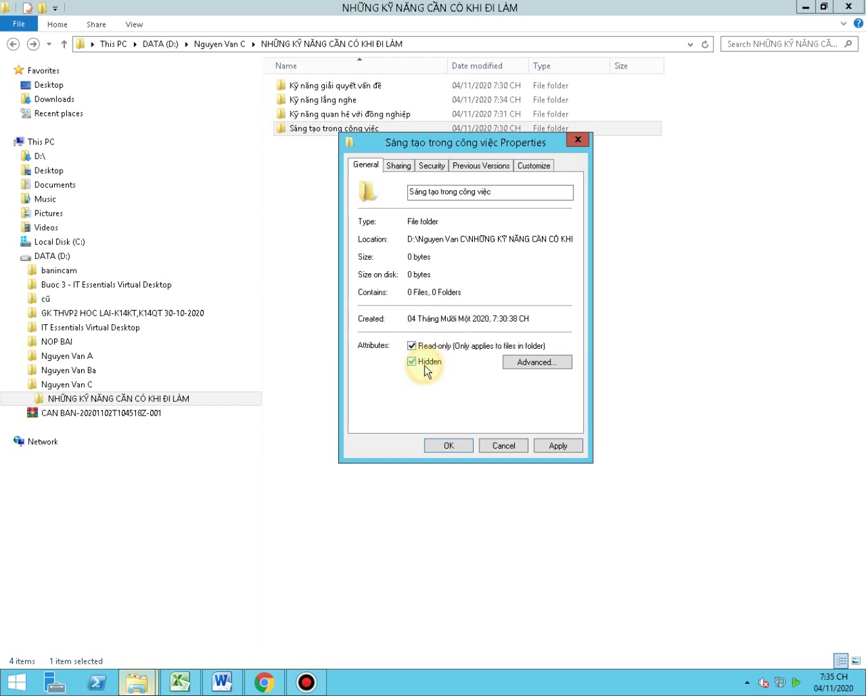
left_click(425, 366)
left_click(431, 367)
left_click(455, 444)
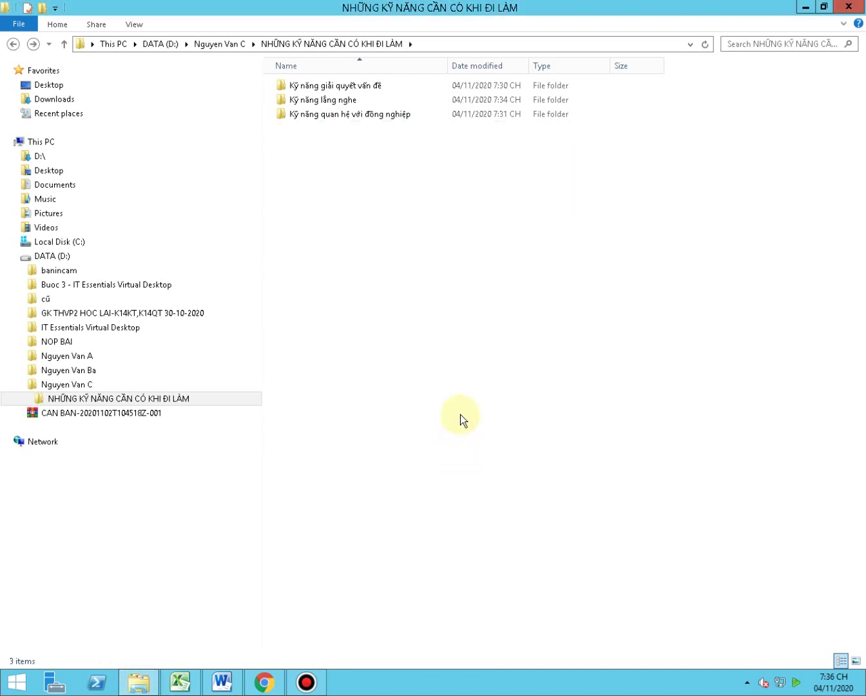
Step: Turn on the display of hidden items for the NHỮNG KỸ NĂNG CẦN CÓ KHI ĐI LÀM folder
left_click(327, 142)
left_click(327, 141)
left_click(135, 25)
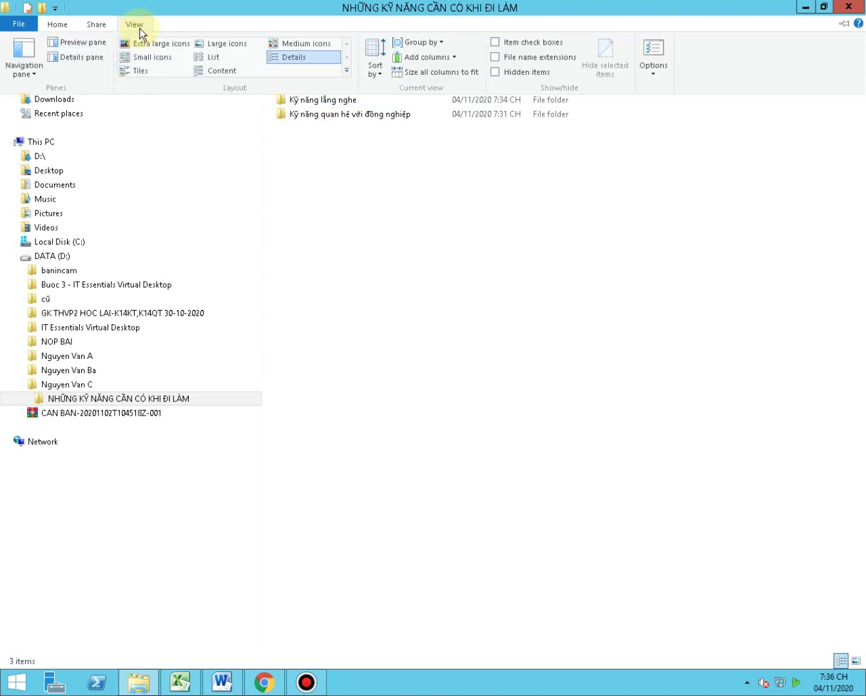
left_click(497, 74)
left_click(498, 74)
left_click(497, 75)
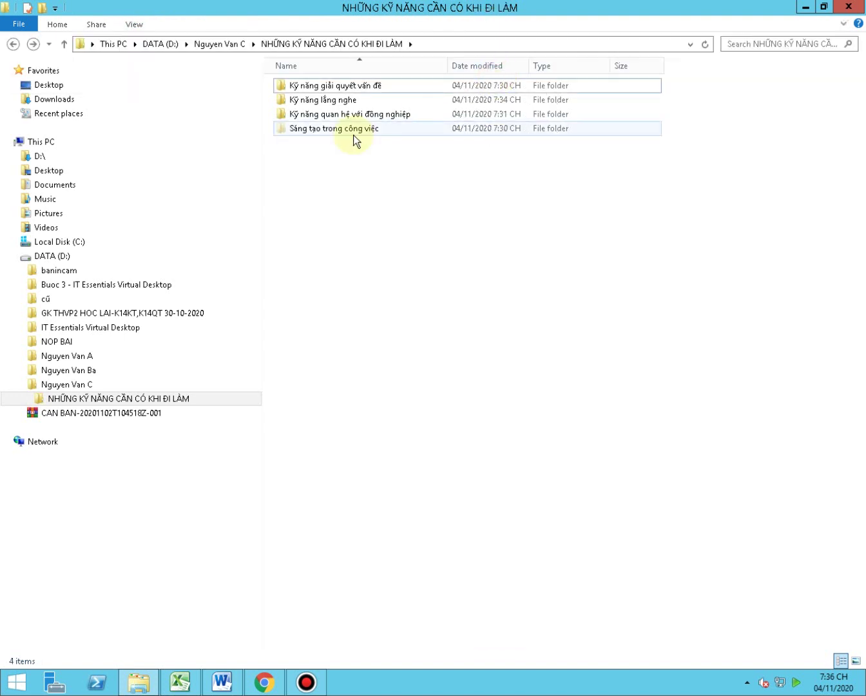
left_click(353, 134)
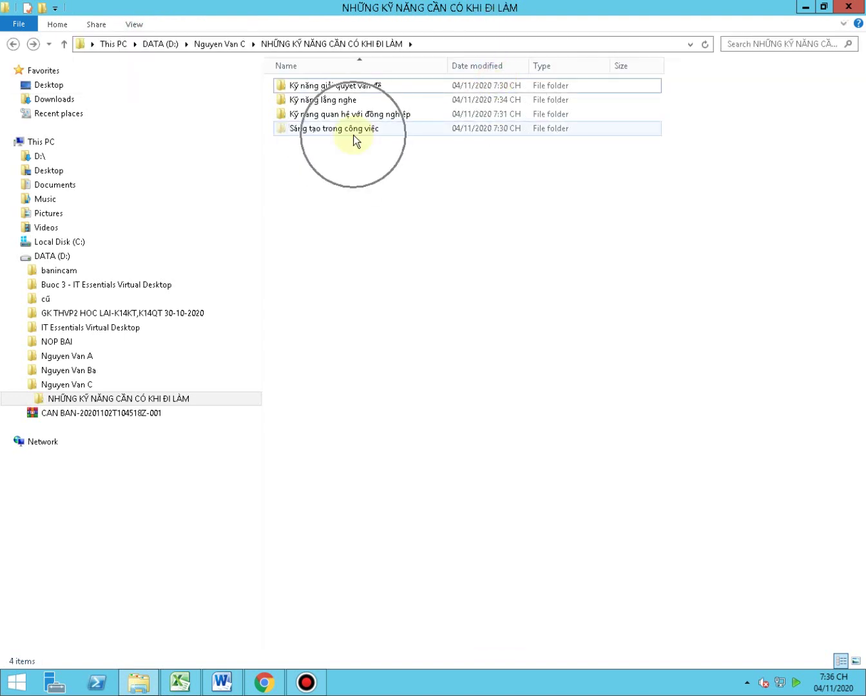
left_click(139, 28)
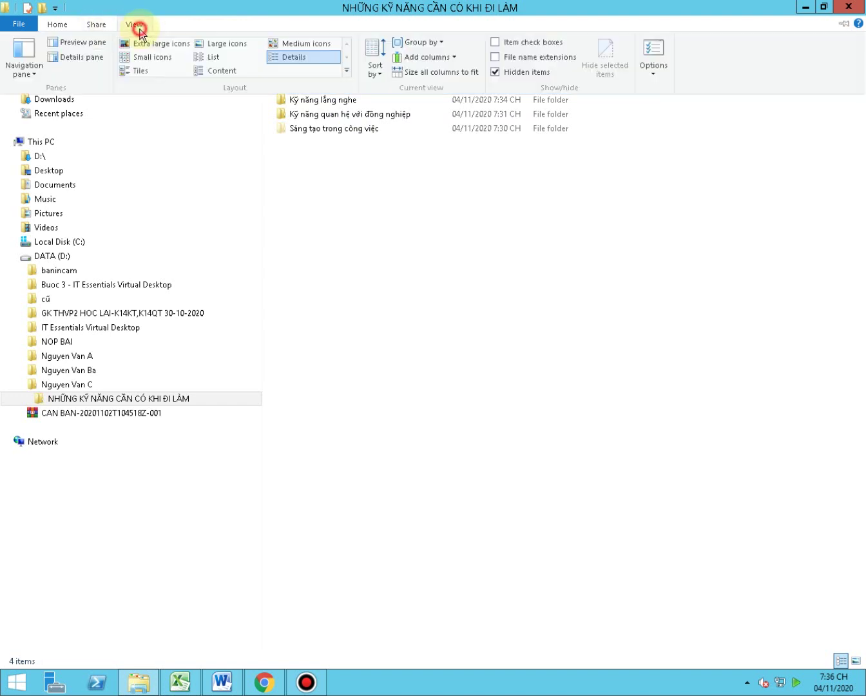
left_click(508, 73)
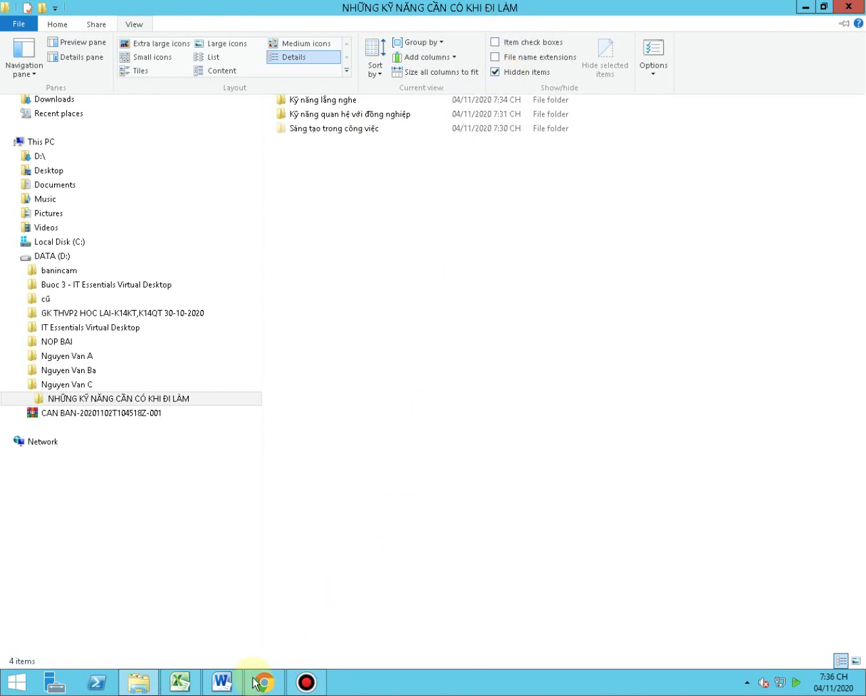
Step: Switch to Word and read the last instruction of question 1, on compressing the Kỹ năng lắng nghe folder
left_click(223, 683)
left_click_drag(330, 527, 302, 523)
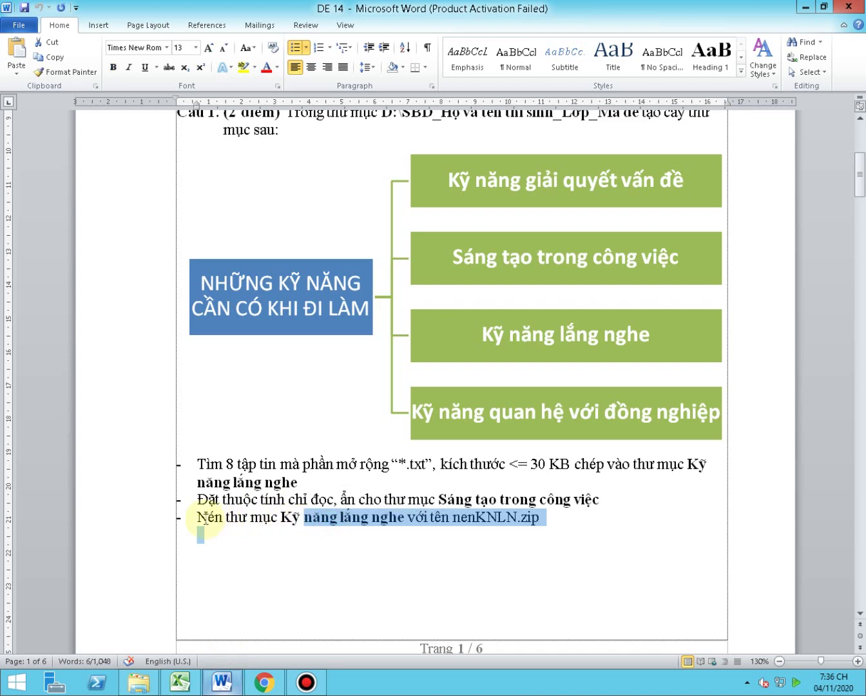
left_click_drag(198, 519, 561, 514)
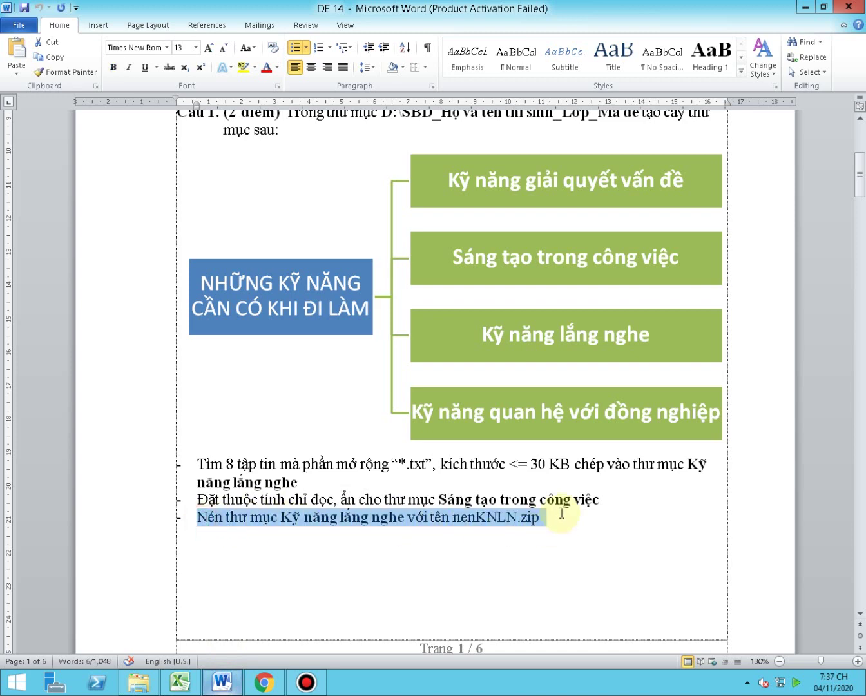
Step: Switch to File Explorer, open the archive settings for the Kỹ năng lắng nghe folder, and choose the ZIP format
left_click(139, 682)
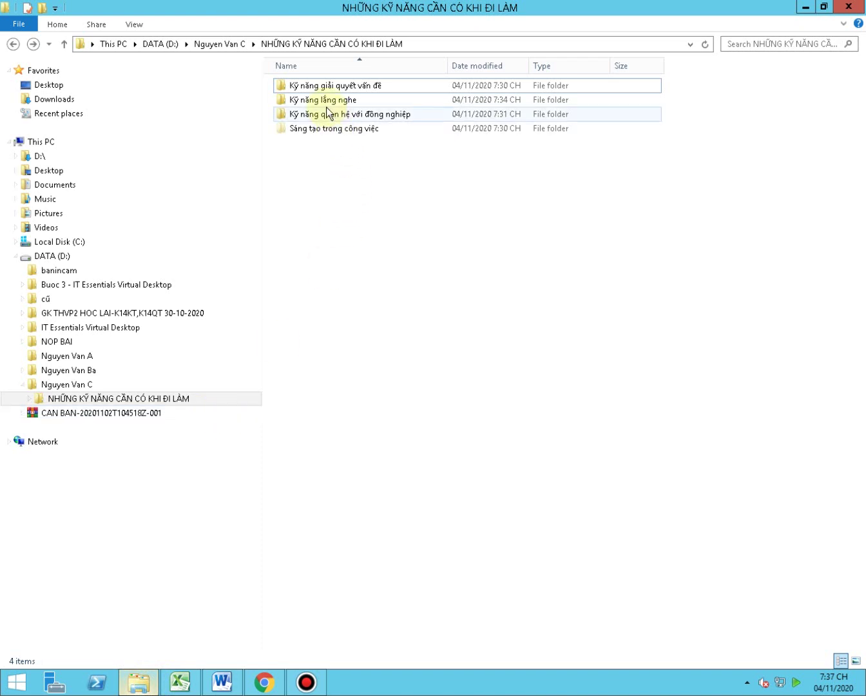
left_click(326, 101)
right_click(326, 101)
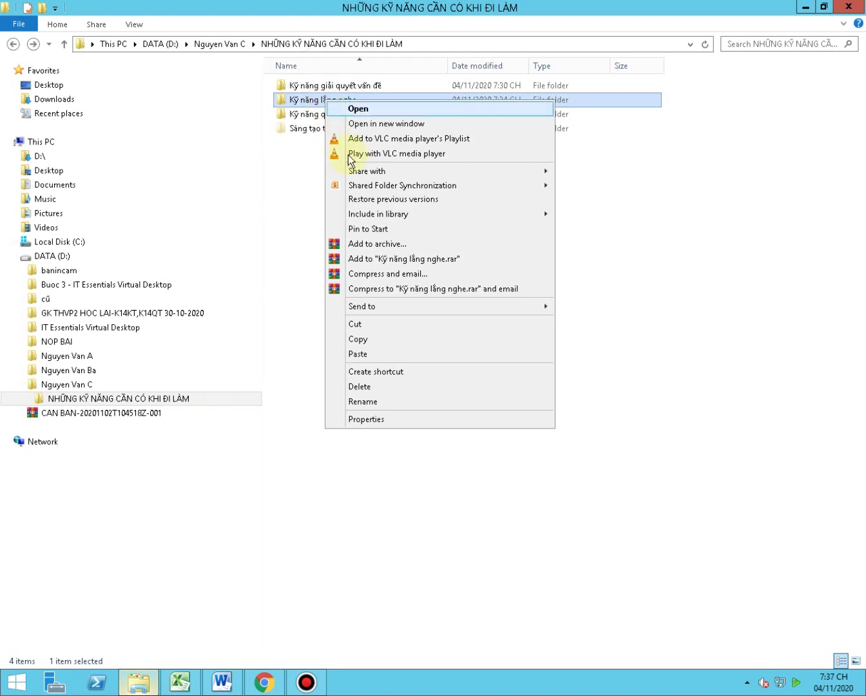
left_click(386, 245)
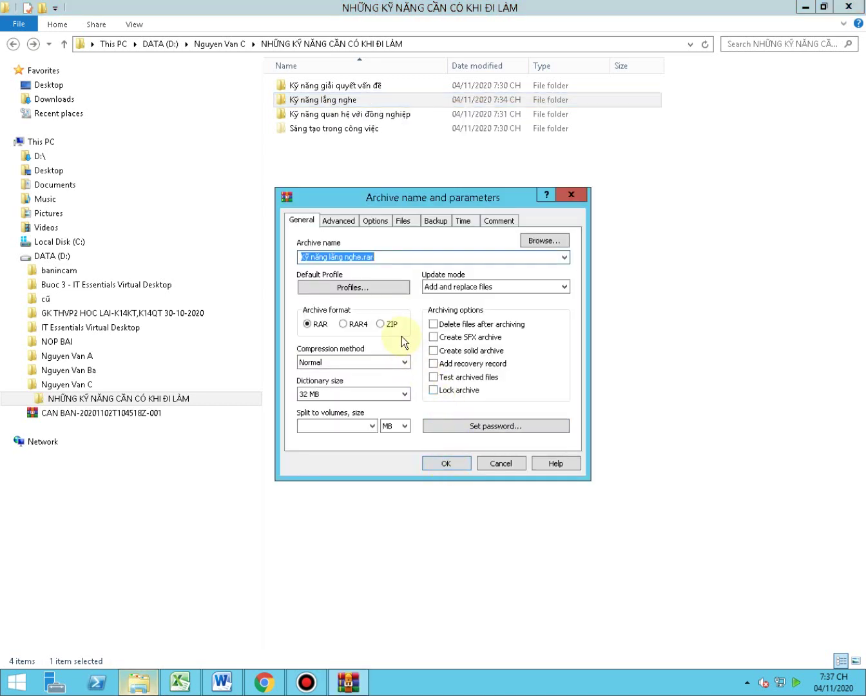
left_click(386, 325)
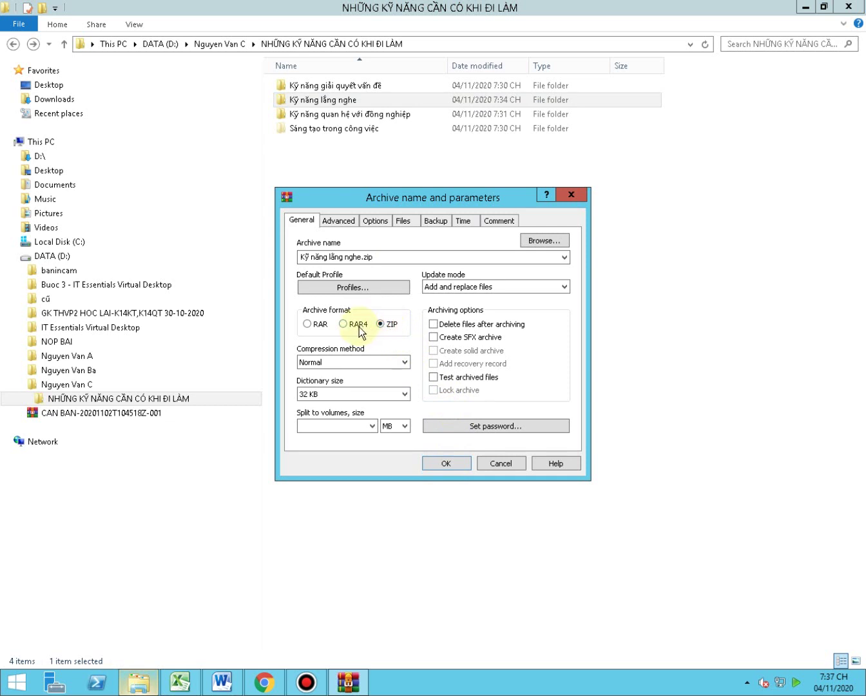
left_click(394, 327)
left_click(394, 327)
left_click(394, 327)
left_click(394, 327)
left_click(395, 327)
left_click(796, 684)
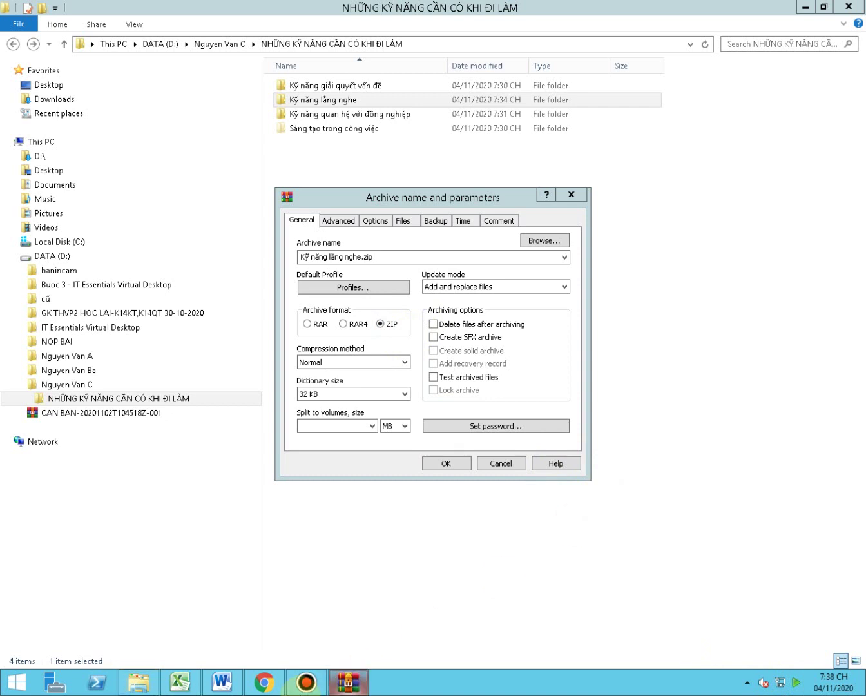
left_click(305, 686)
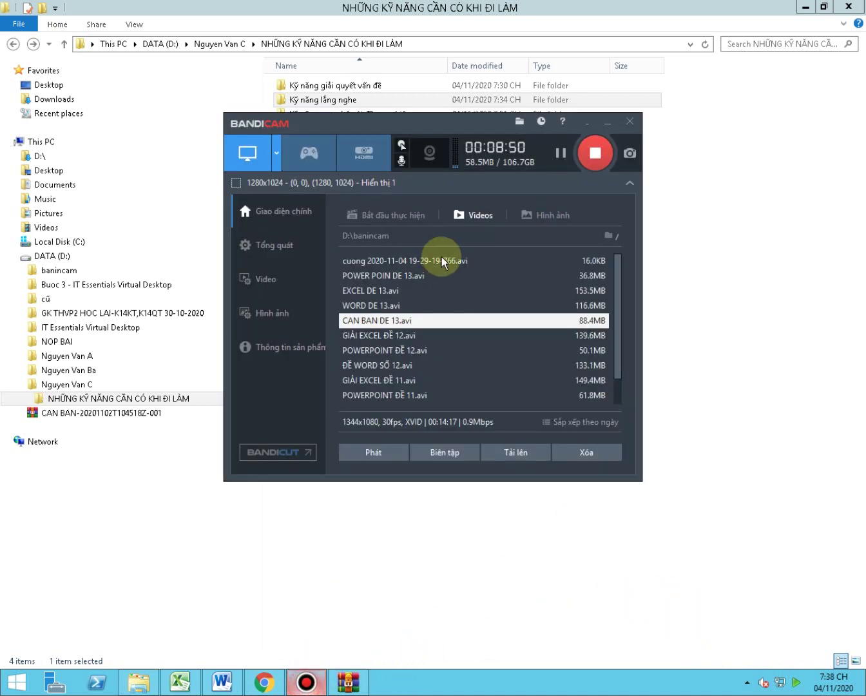
left_click(561, 152)
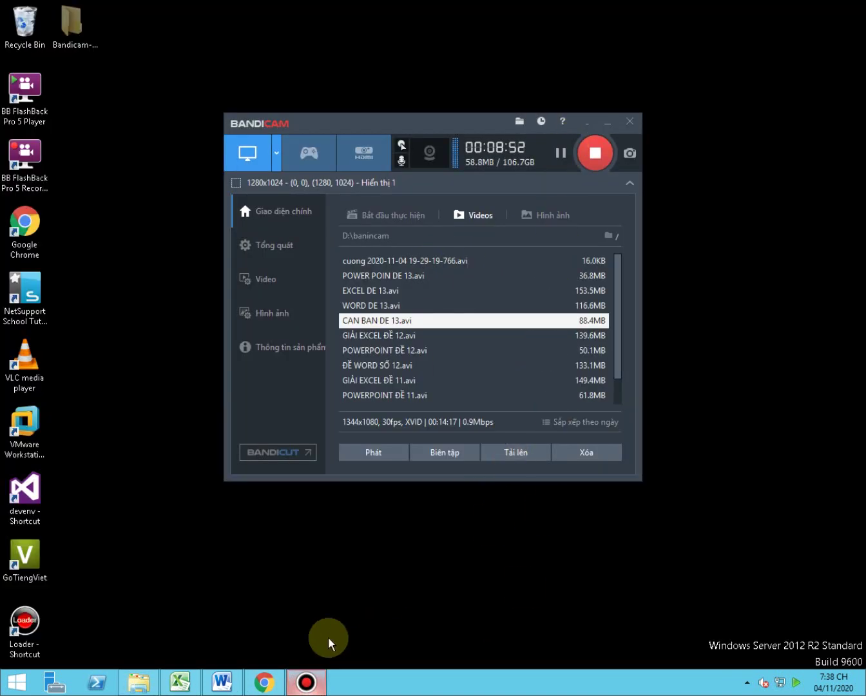
Step: Switch to File Explorer, open the archive settings for the Kỹ năng lắng nghe folder, and select the ZIP format
left_click(139, 683)
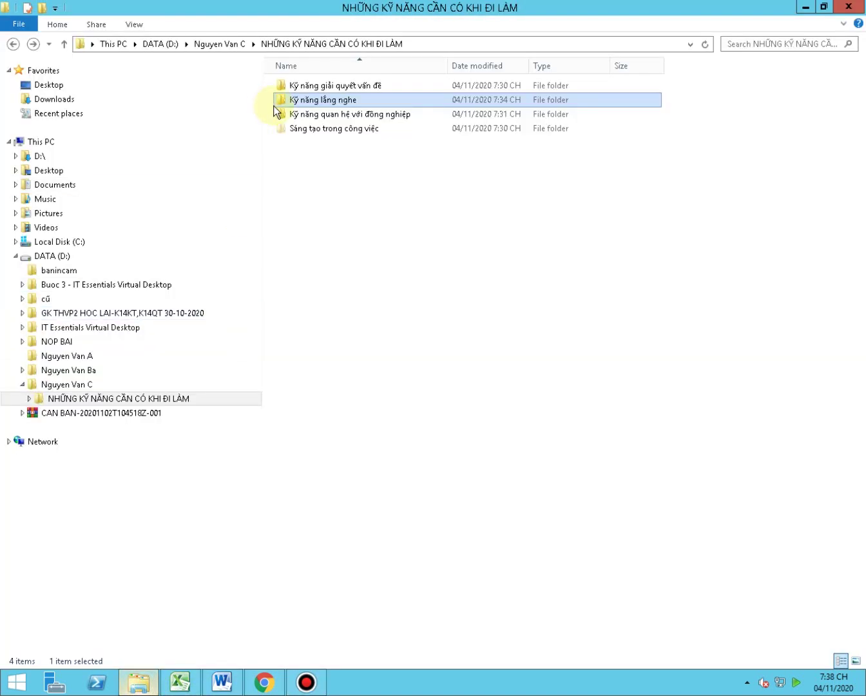
right_click(293, 106)
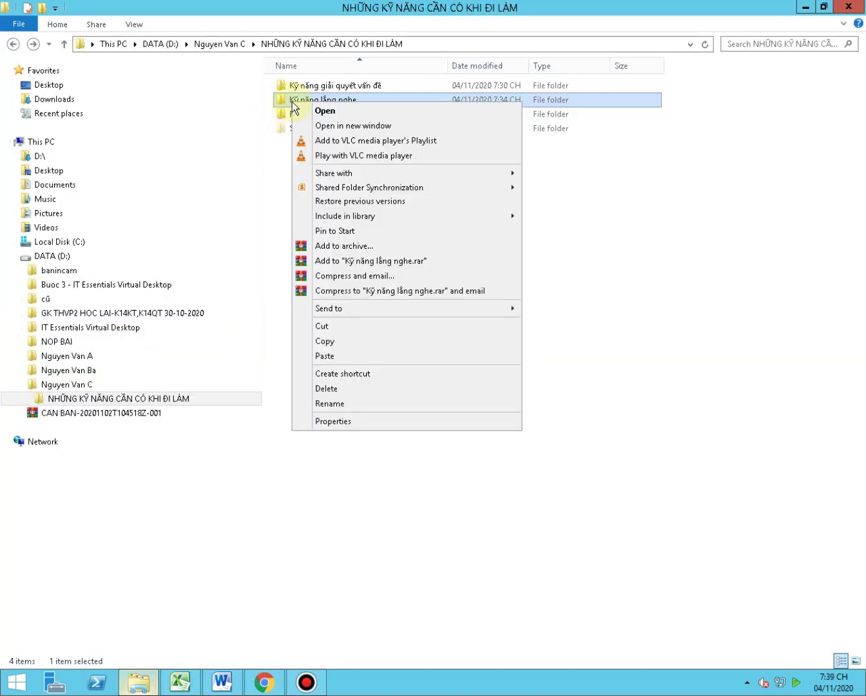
left_click(344, 248)
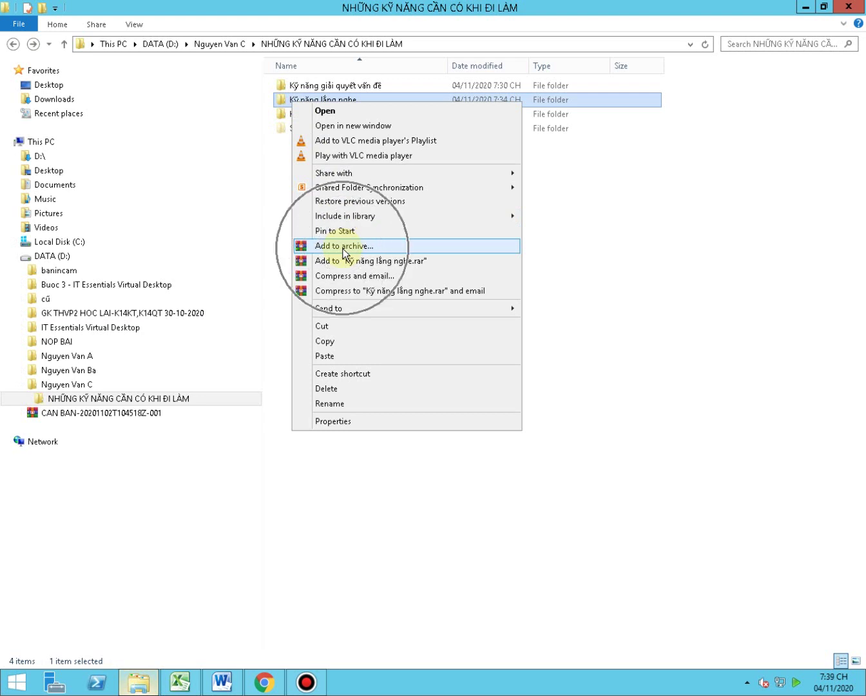
left_click(344, 248)
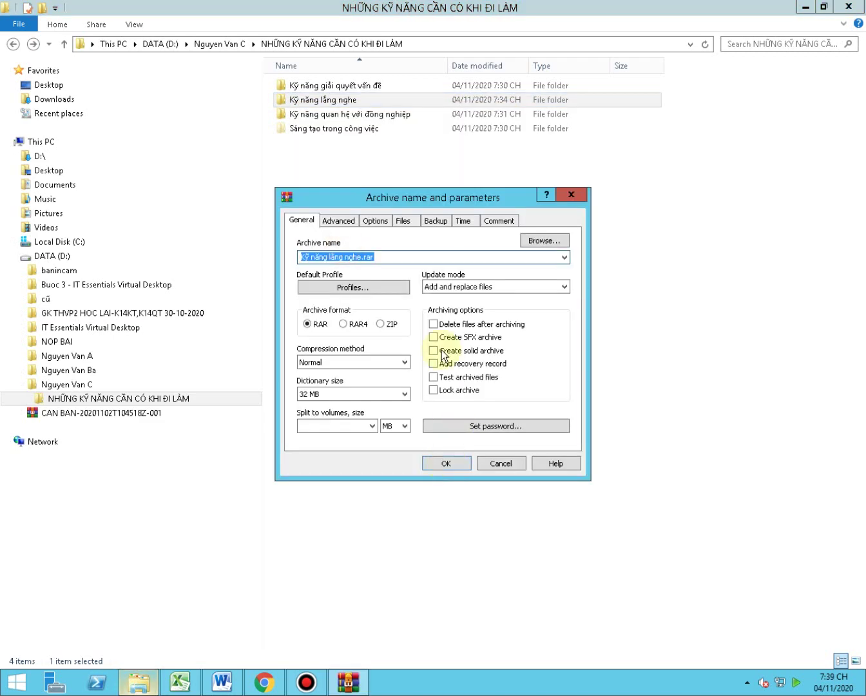
left_click(381, 323)
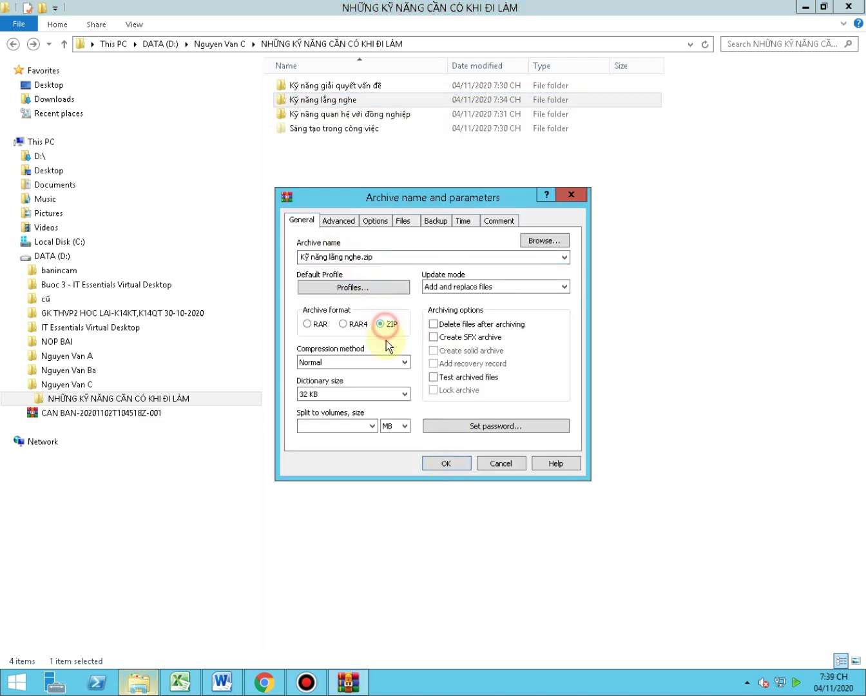
Step: Copy the name nenKNLN from the compression instruction in Word and set the archive name to nenKNLN.zip
left_click(225, 683)
left_click(462, 518)
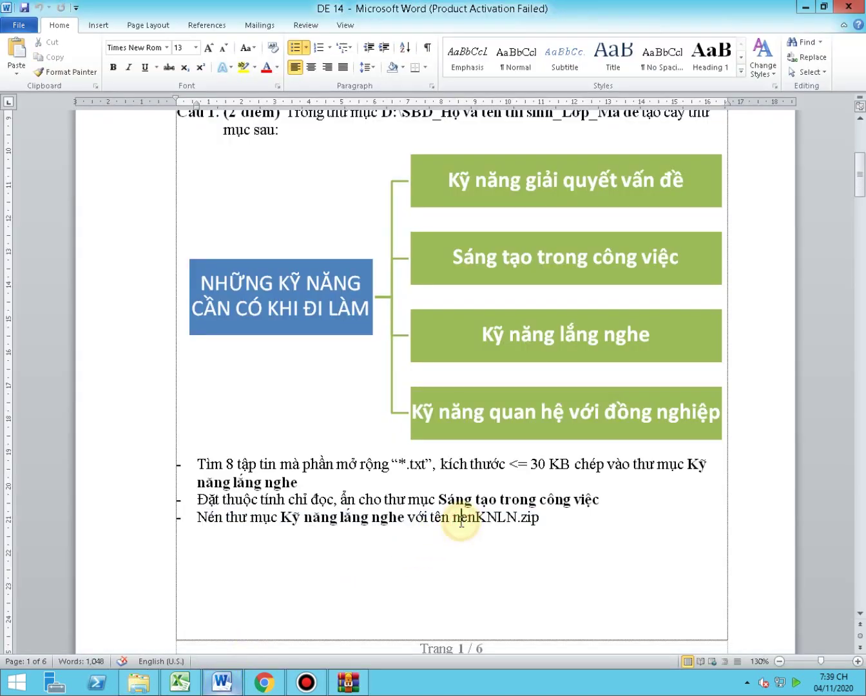
left_click_drag(453, 518, 516, 518)
key("ctrl+c")
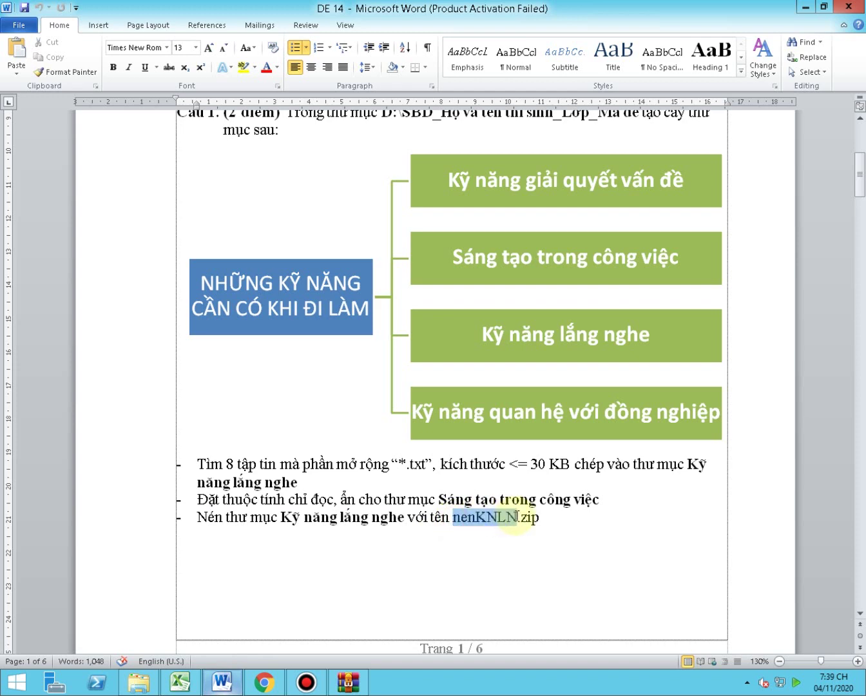
left_click(347, 686)
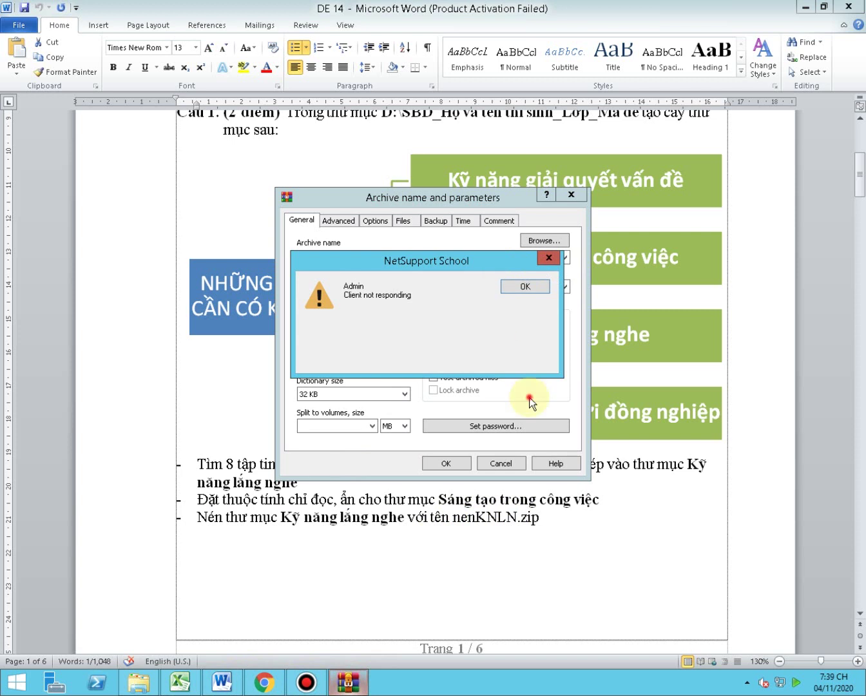
left_click(361, 258)
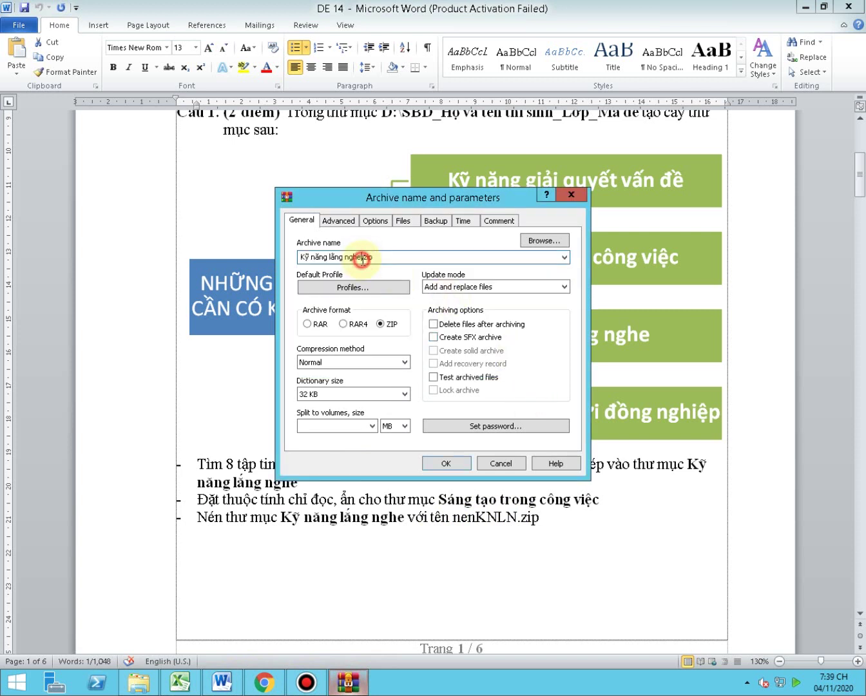
left_click_drag(361, 258, 261, 258)
key("ctrl+v")
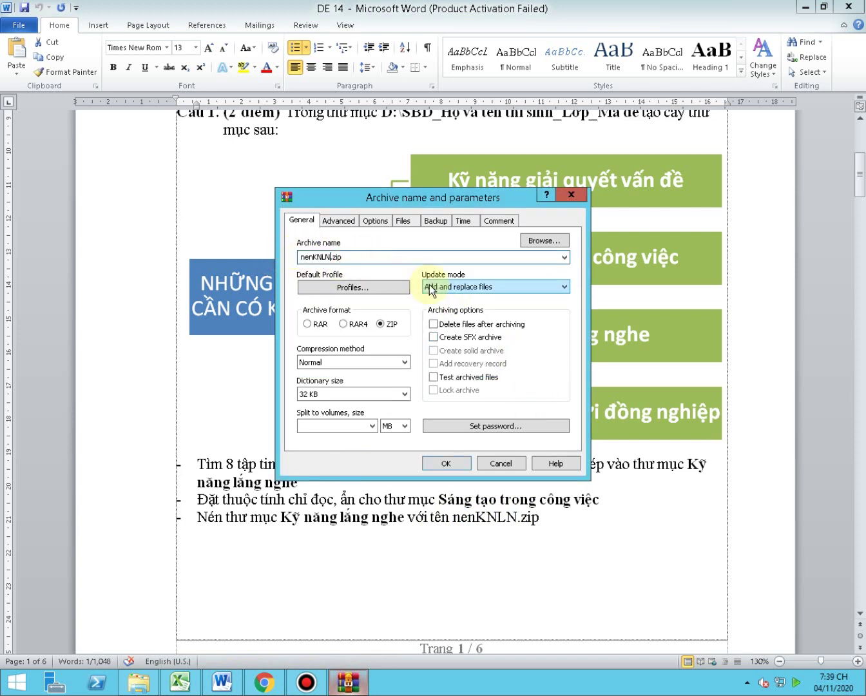
left_click(498, 427)
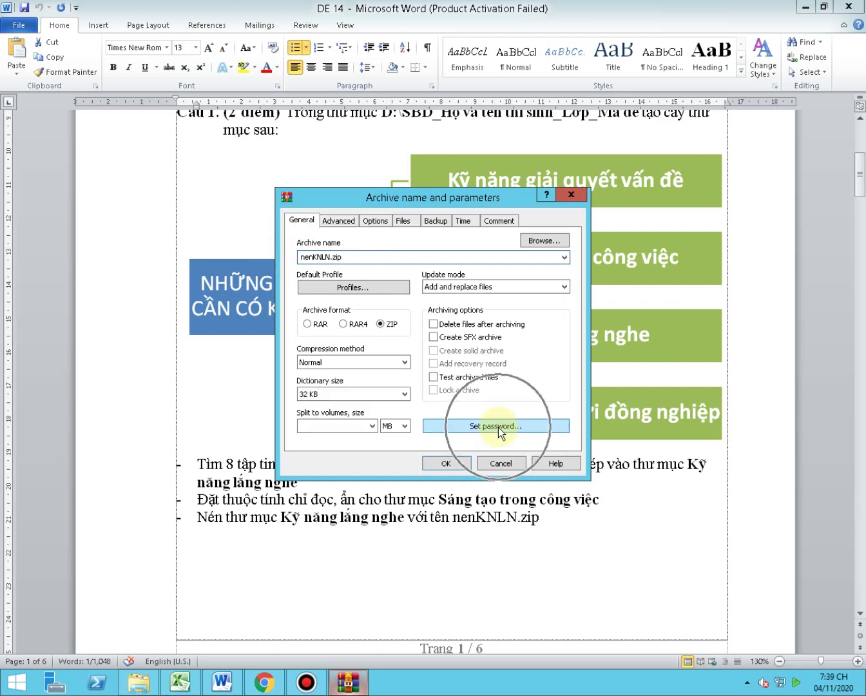
left_click(499, 427)
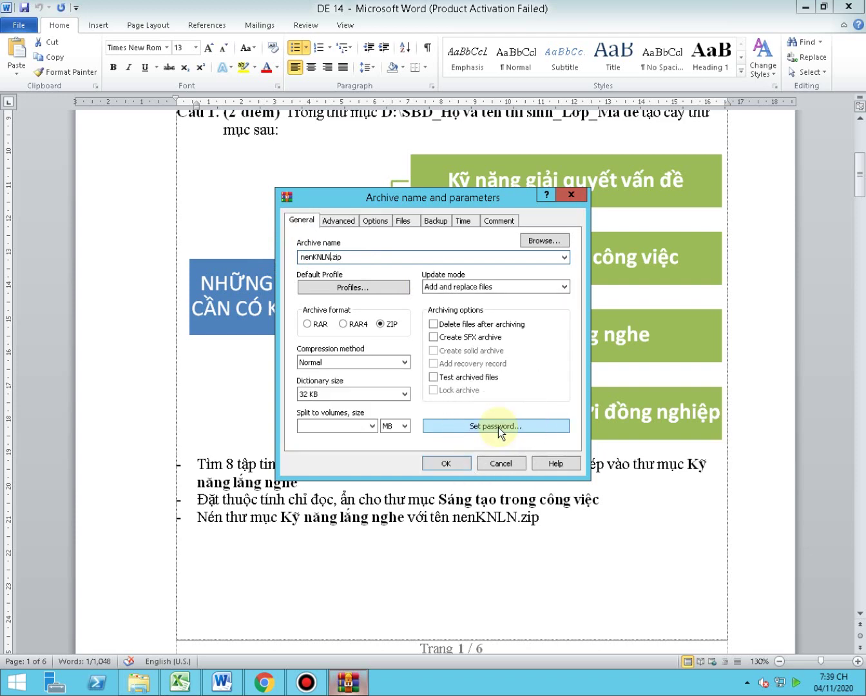
left_click(499, 427)
left_click(499, 427)
left_click(498, 427)
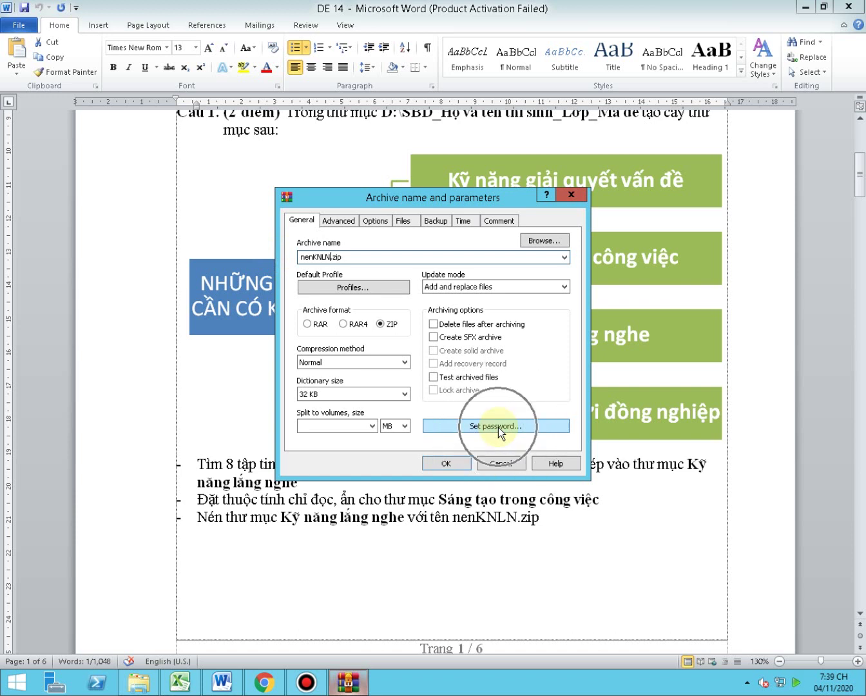
left_click(498, 428)
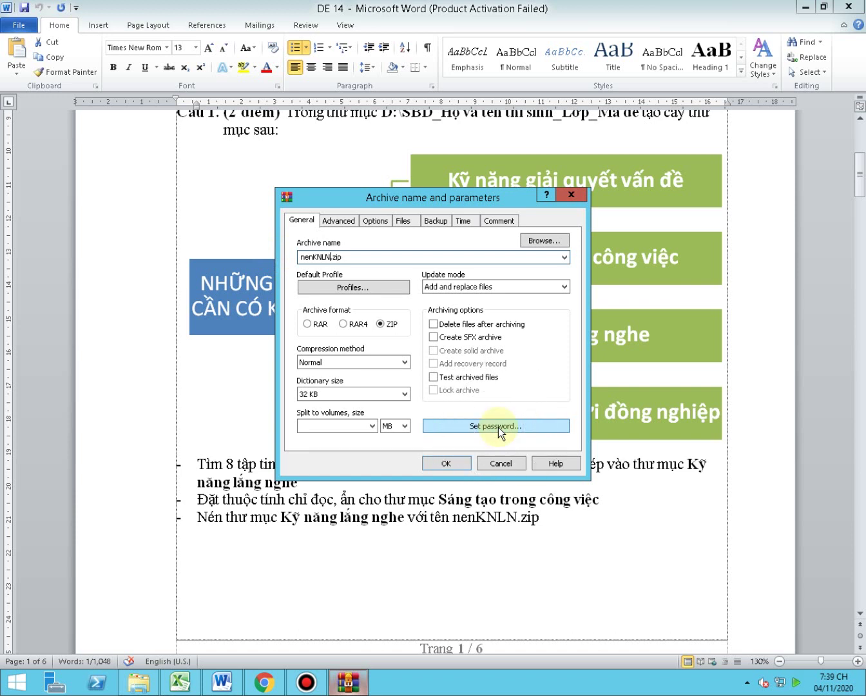
left_click(498, 427)
left_click(498, 427)
left_click(499, 427)
left_click(498, 427)
left_click(485, 428)
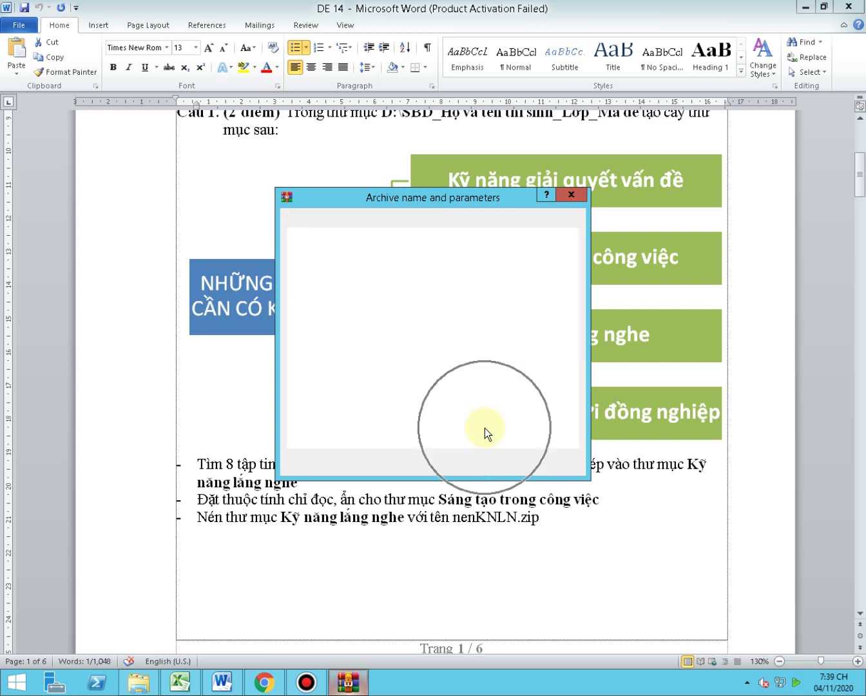
left_click(485, 428)
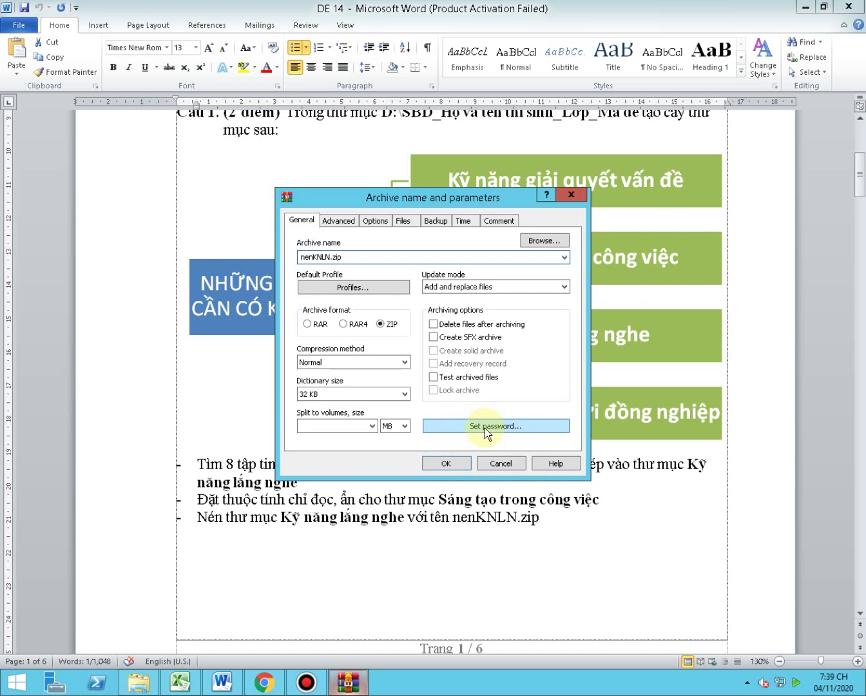
Step: Create the nenKNLN.zip archive with the current settings, then switch to File Explorer and select it
left_click(327, 257)
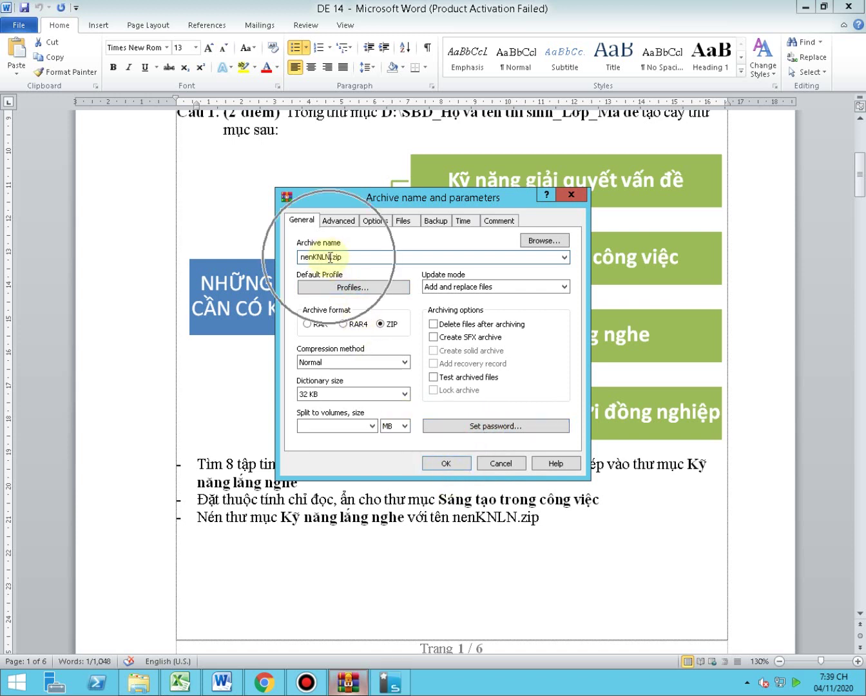
left_click(448, 465)
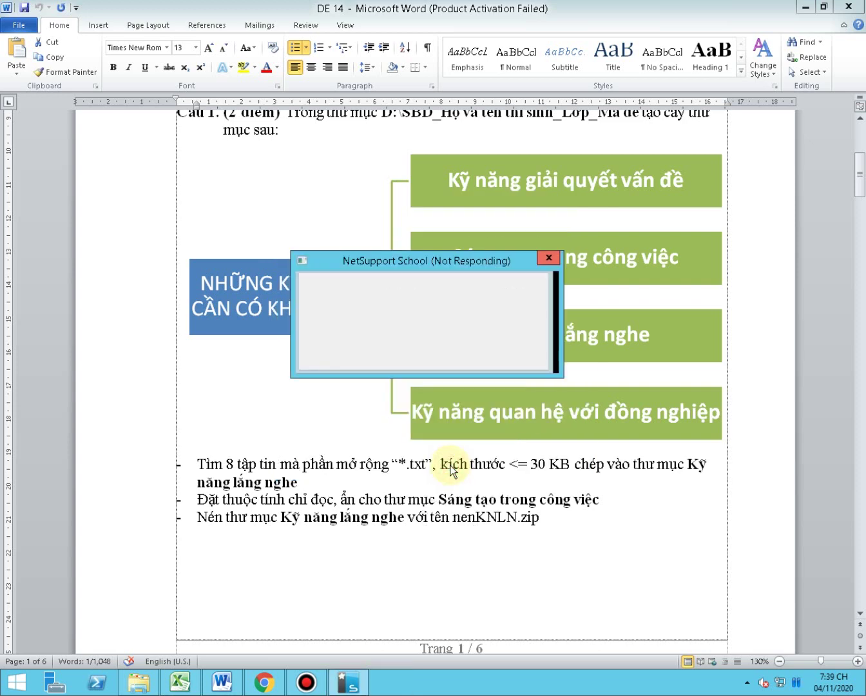
left_click(138, 682)
left_click(305, 143)
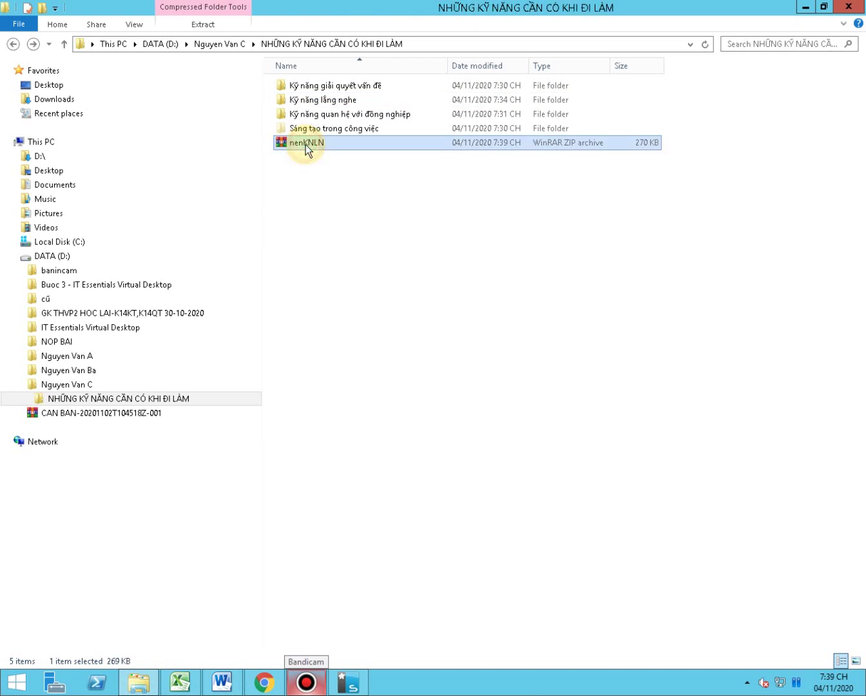
Step: End the unresponsive NetSupport School Tutor process in Task Manager and close Task Manager
left_click(798, 683)
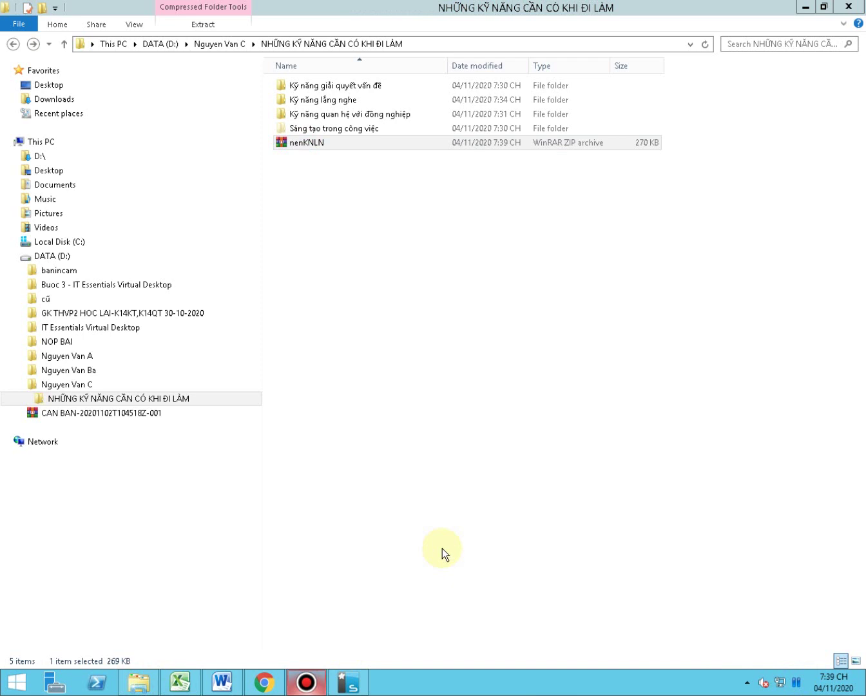
key("ctrl+shift+Escape")
left_click(131, 230)
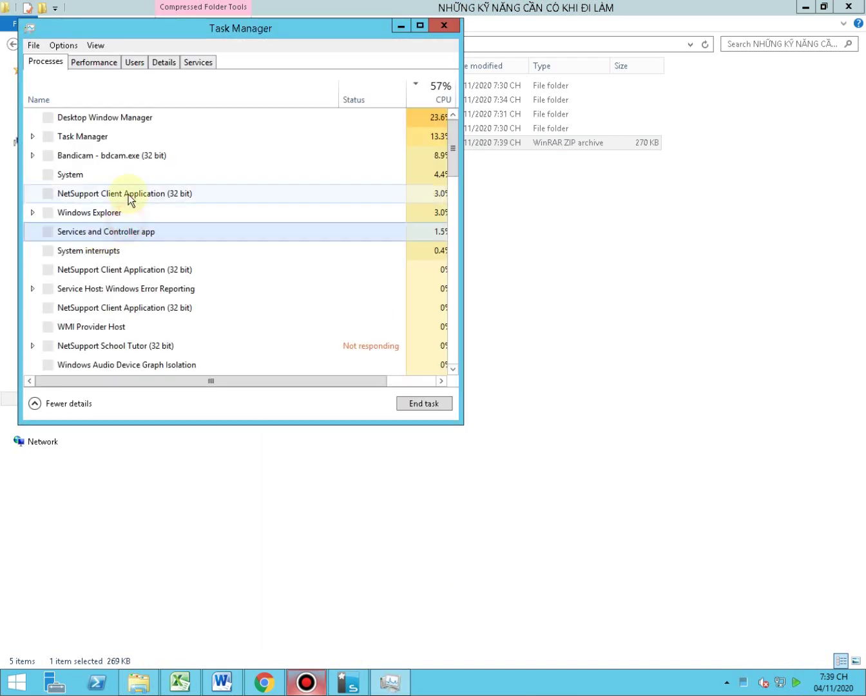
left_click(126, 233)
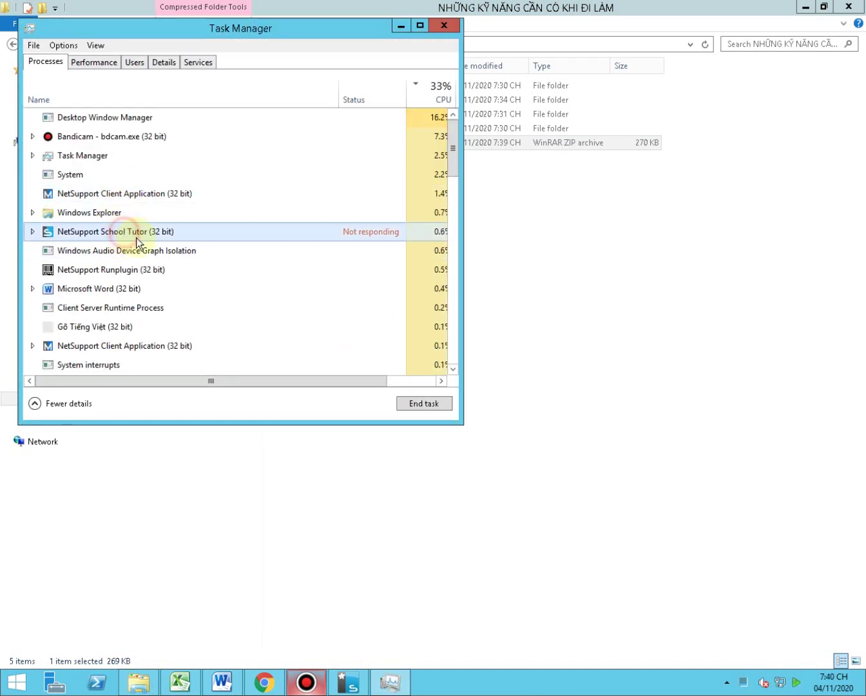
left_click(441, 405)
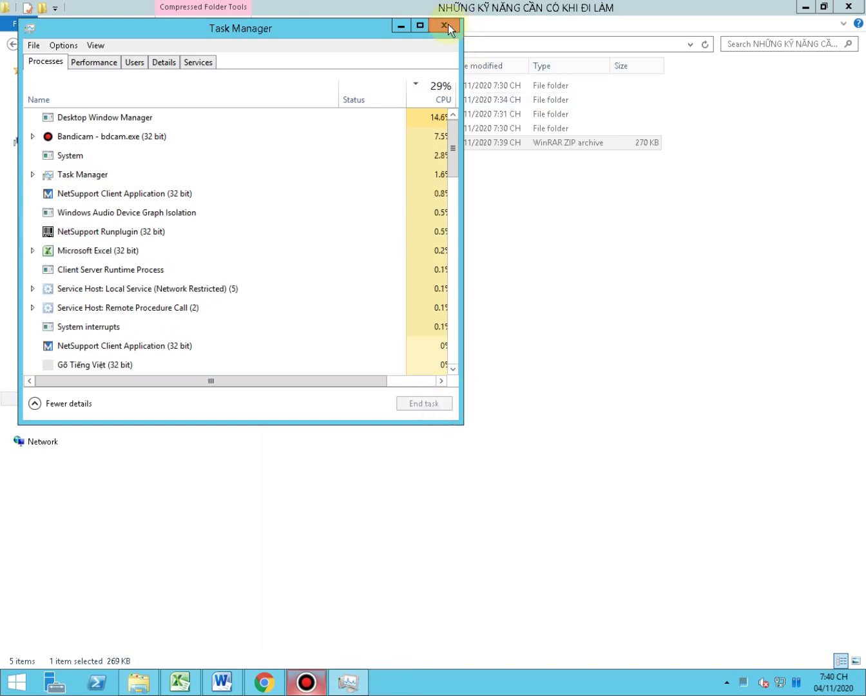
left_click(445, 26)
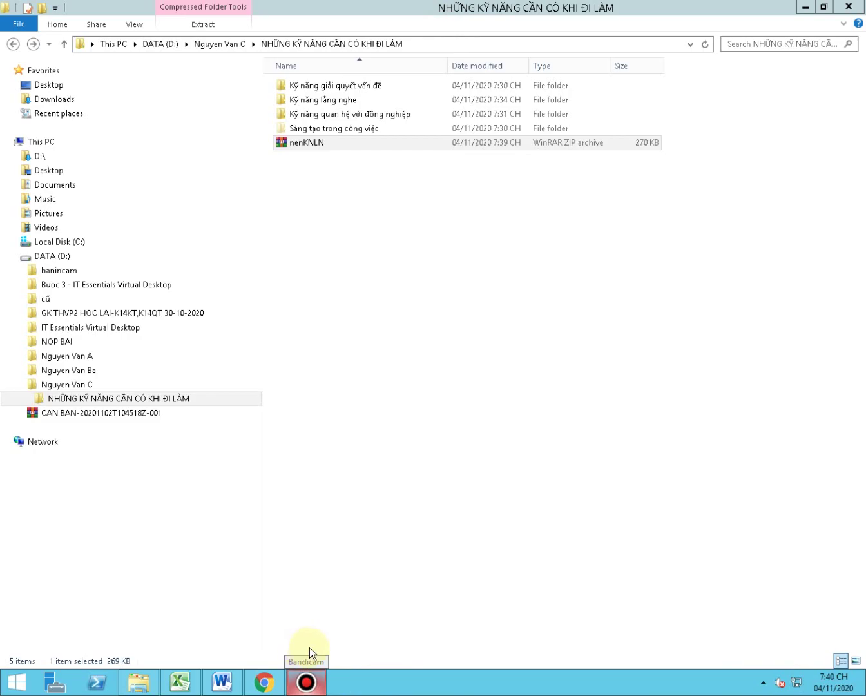
Step: Relaunch NetSupport School Tutor from the desktop and start showing the desktop to all students
key("super+d")
double_click(29, 315)
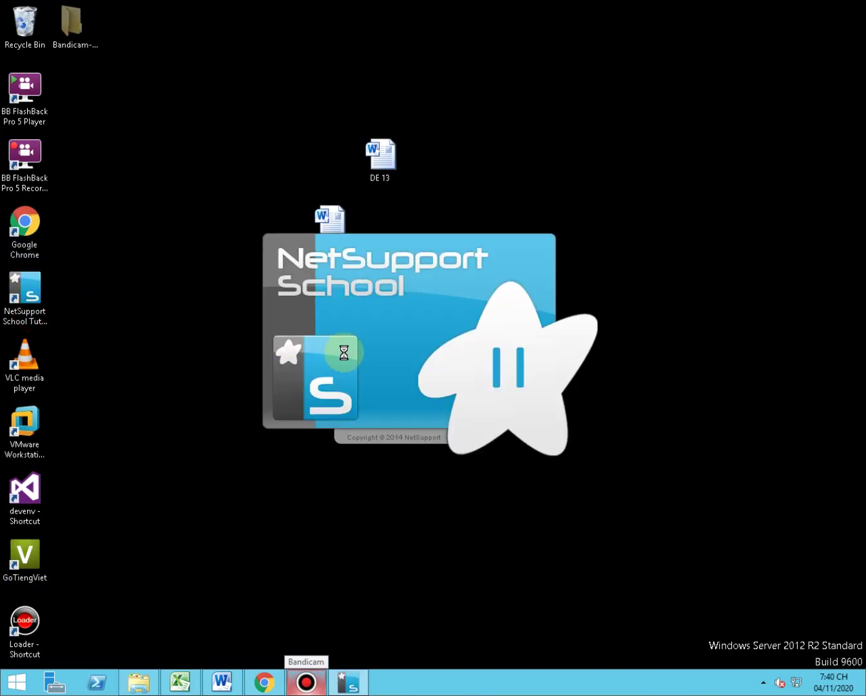
left_click(389, 170)
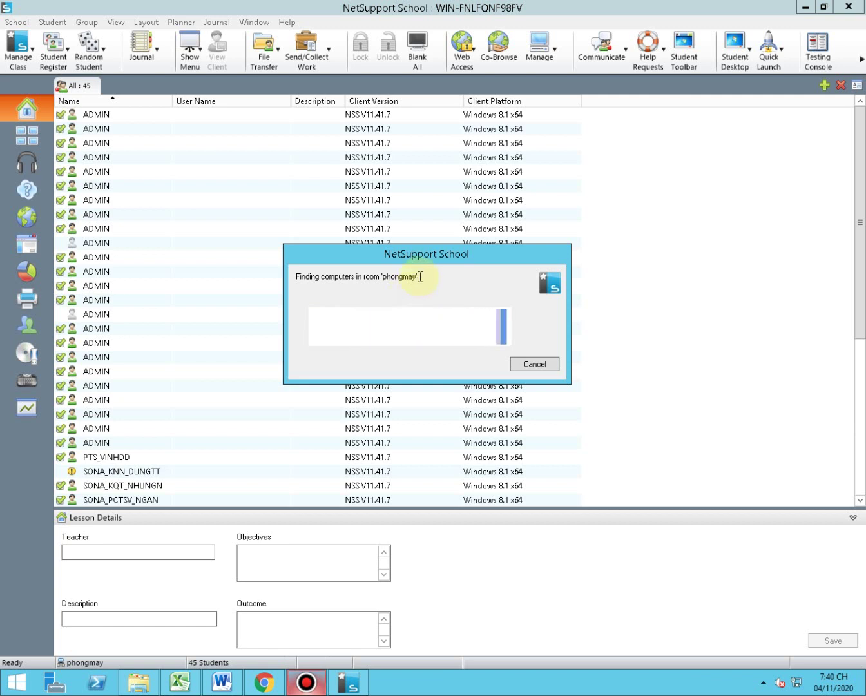
left_click(190, 50)
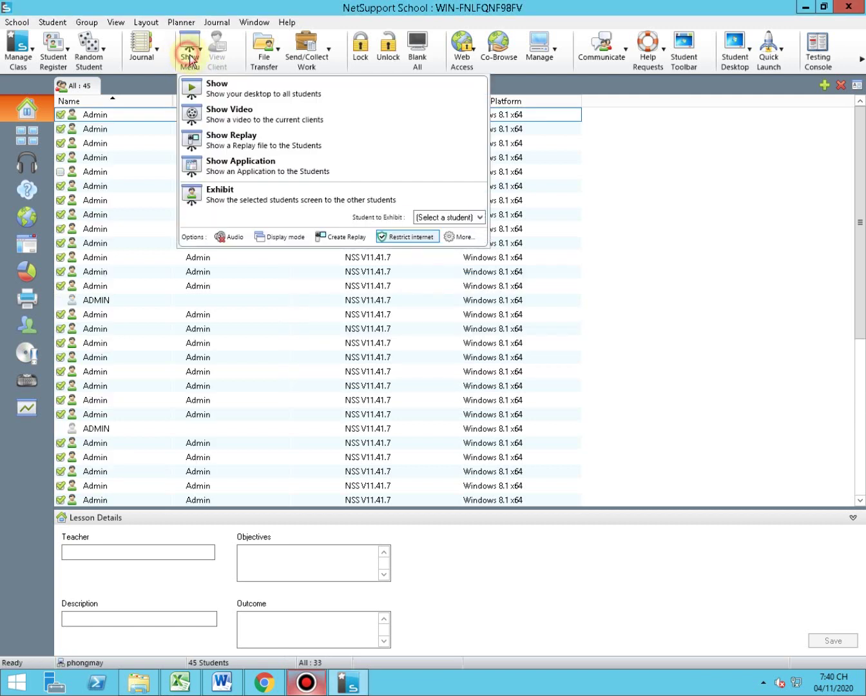
left_click(218, 92)
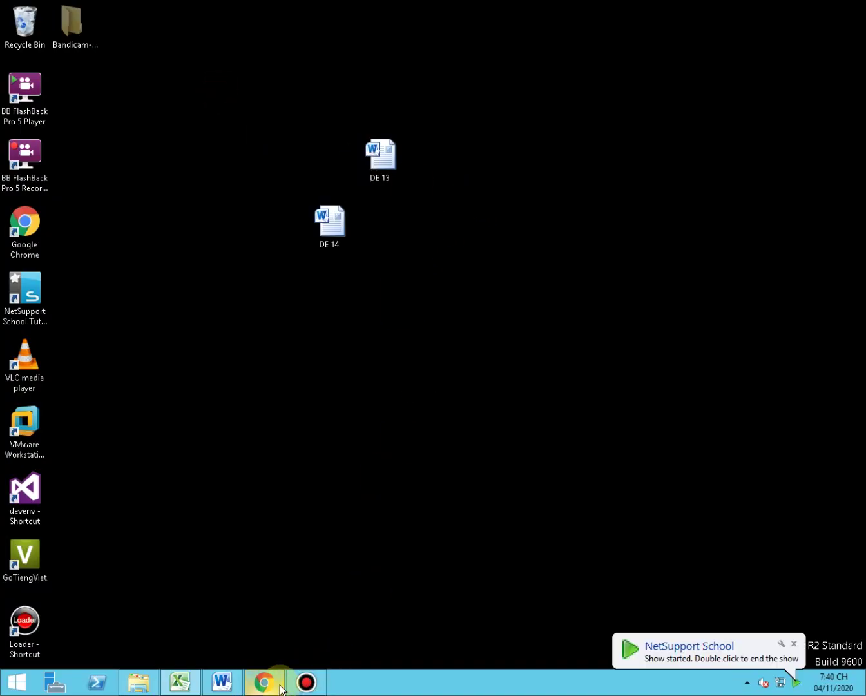
Step: Switch back to File Explorer to view the folder containing the nenKNLN archive
left_click(141, 682)
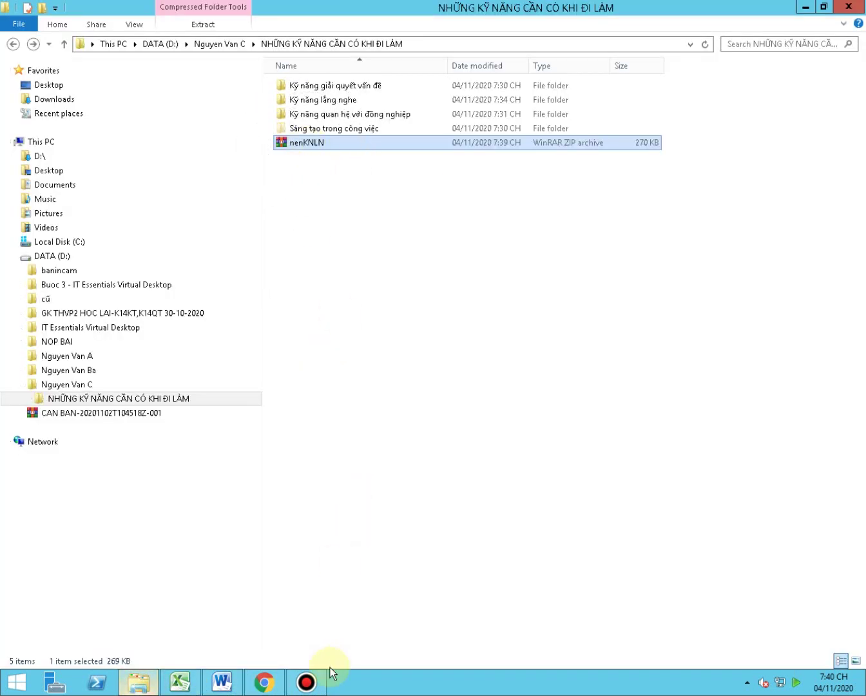
left_click(307, 682)
left_click(307, 682)
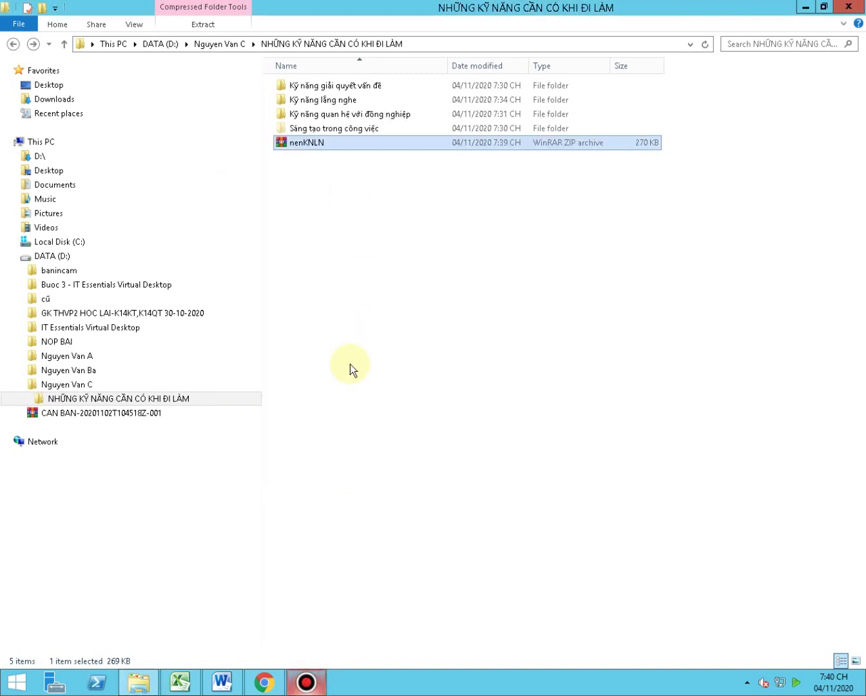
left_click(311, 688)
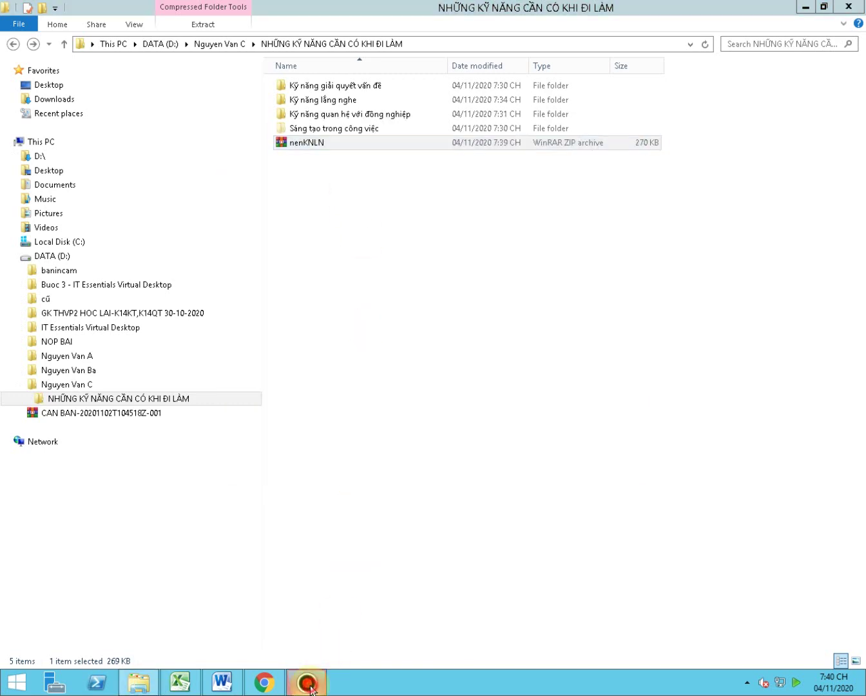